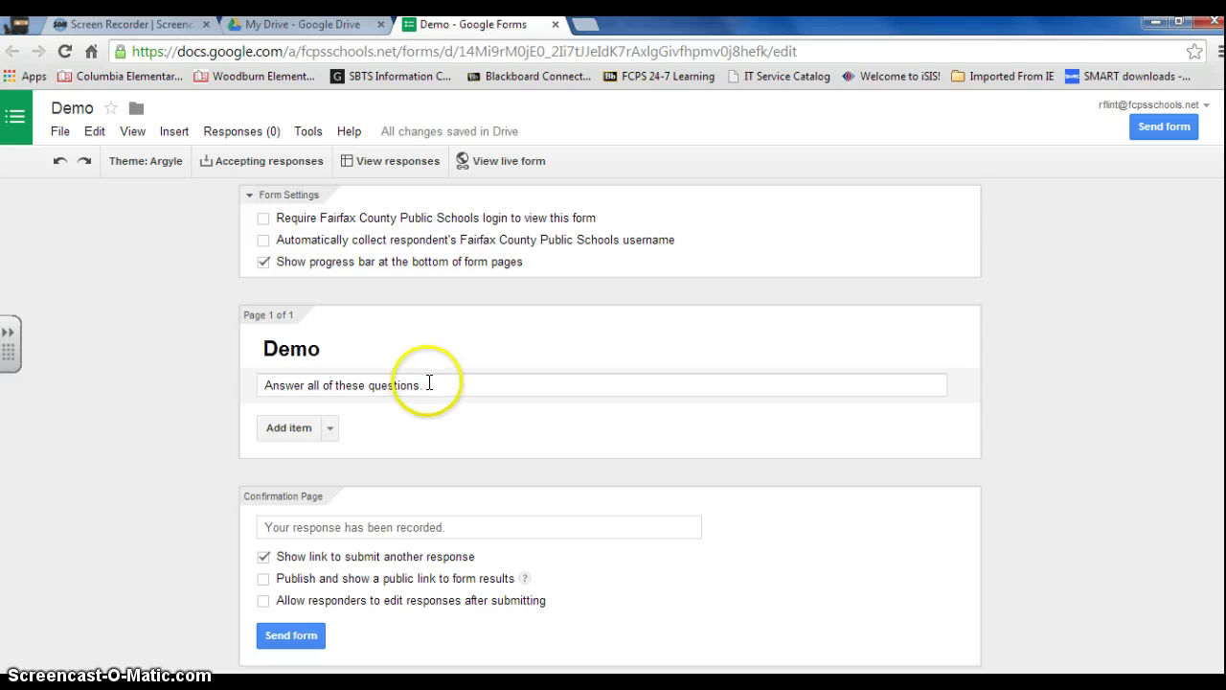
# Add a required text question titled "What is your first name?" to the Demo form
pyautogui.click(291, 429)
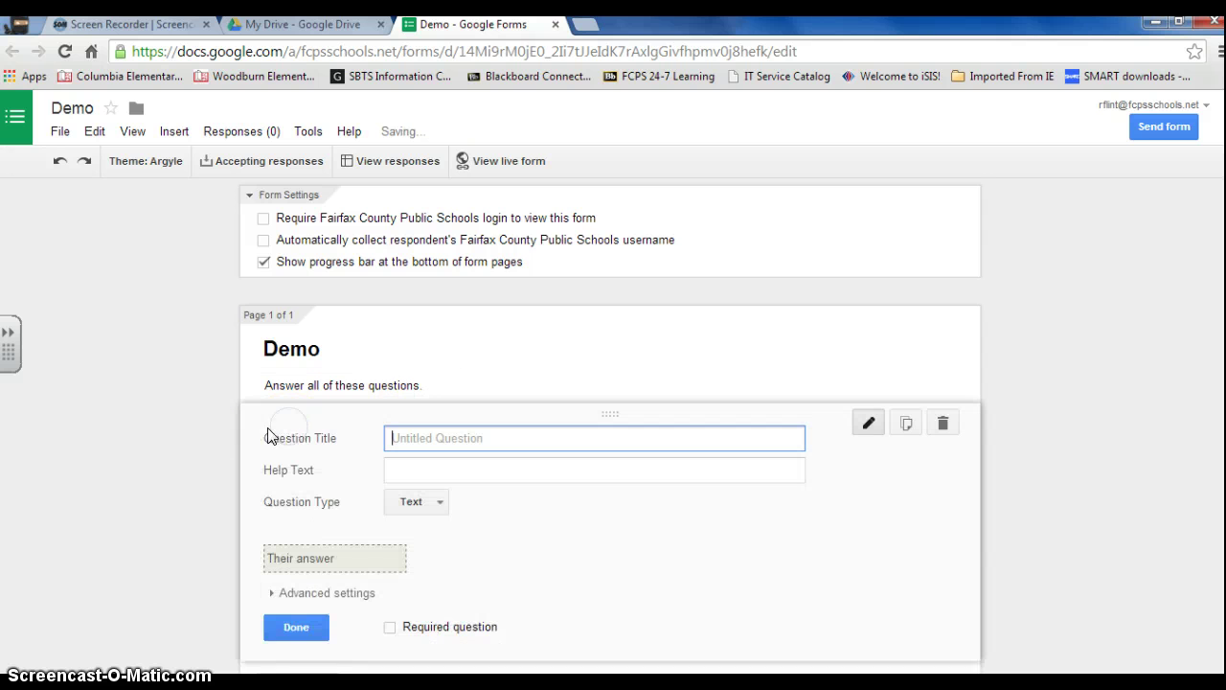
pyautogui.scroll(-1, 103, 417)
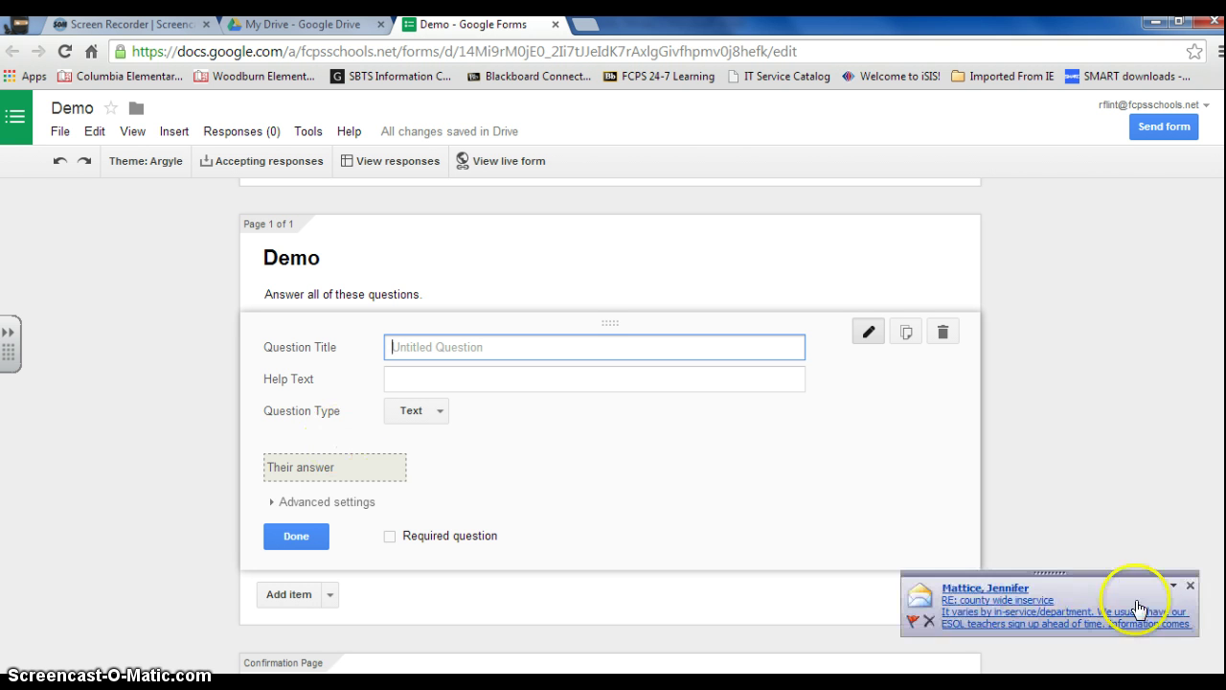
pyautogui.click(1191, 585)
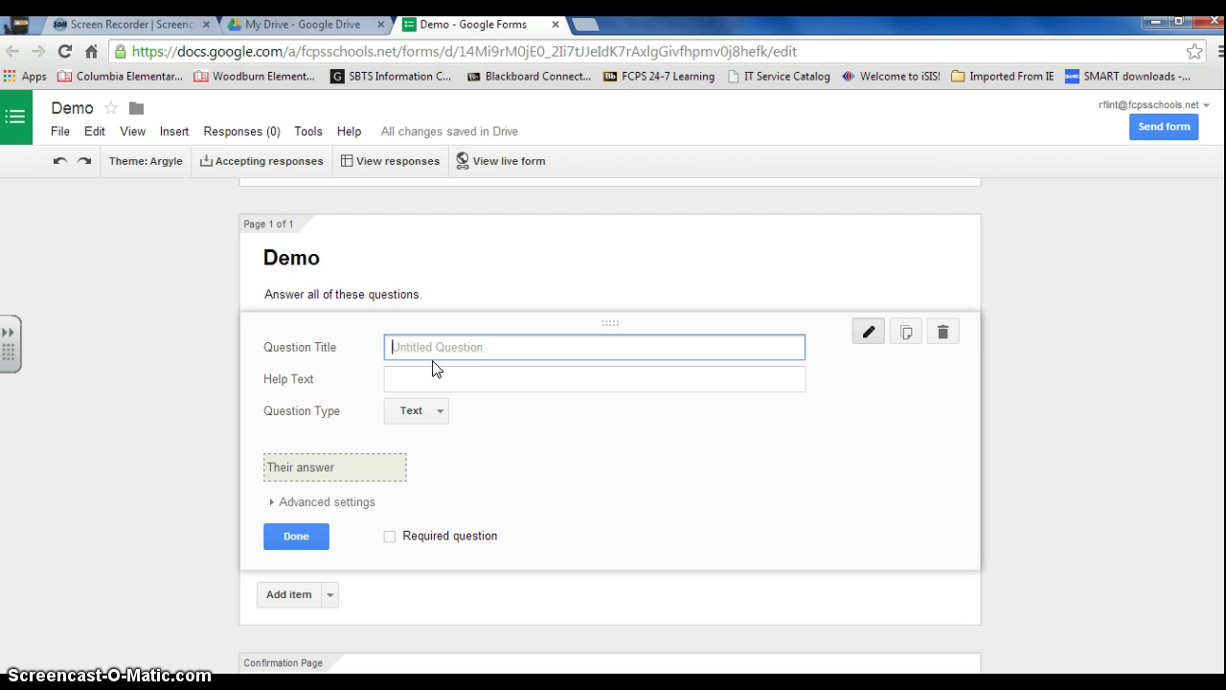
pyautogui.write('W')
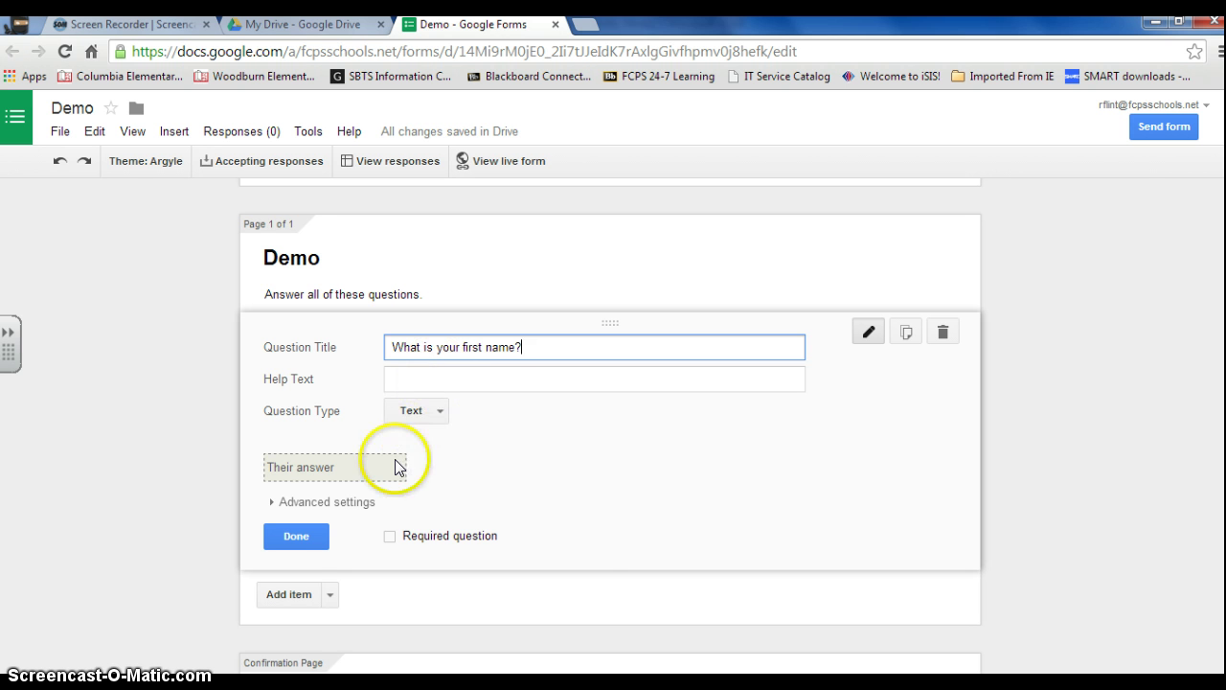
pyautogui.click(441, 414)
pyautogui.click(440, 411)
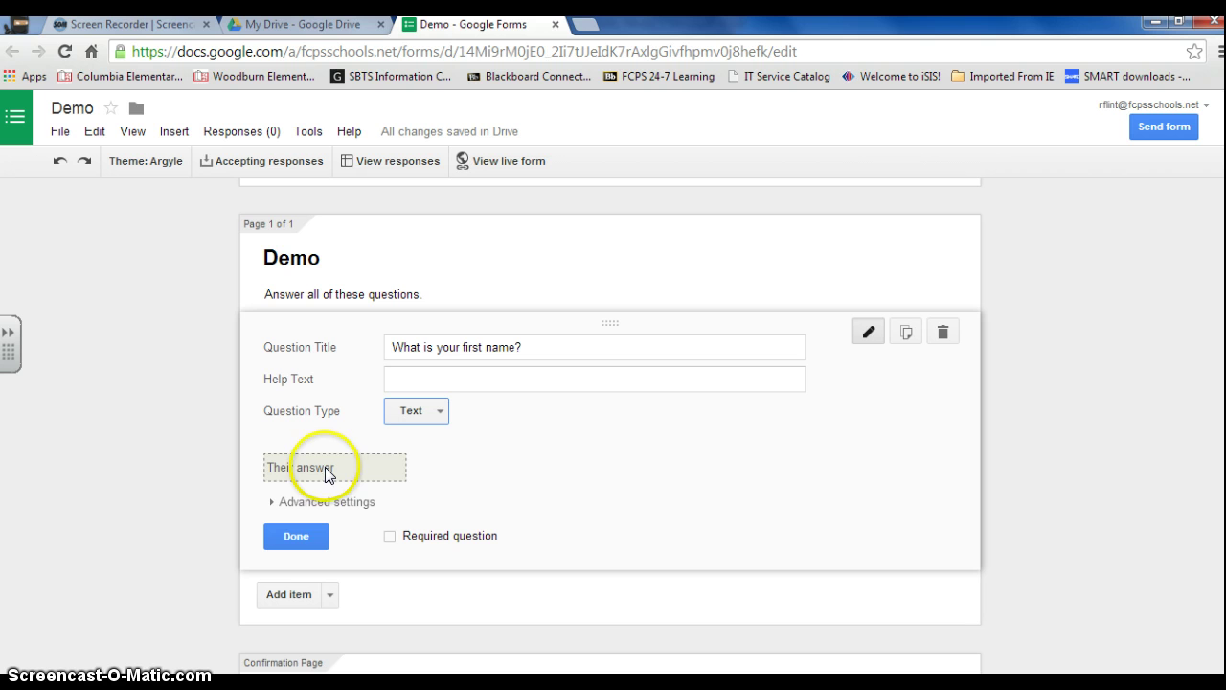
pyautogui.click(389, 537)
pyautogui.click(297, 533)
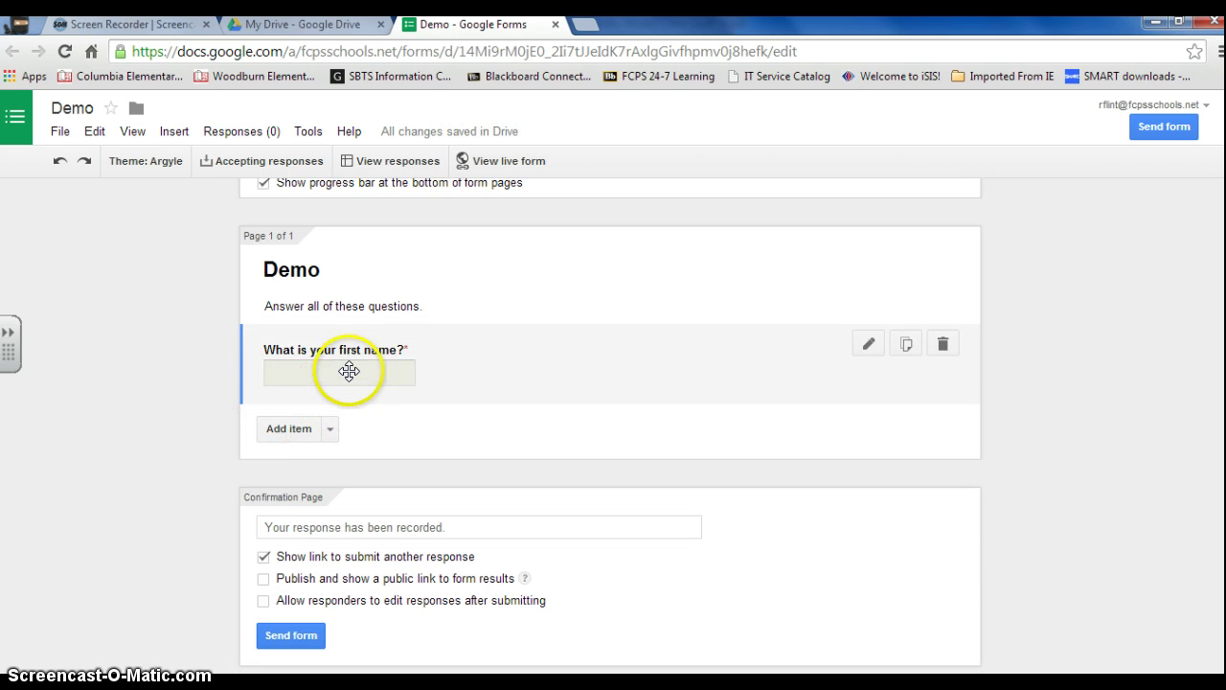
# Add a second required text question titled "last name?" below the first-name question
pyautogui.click(301, 430)
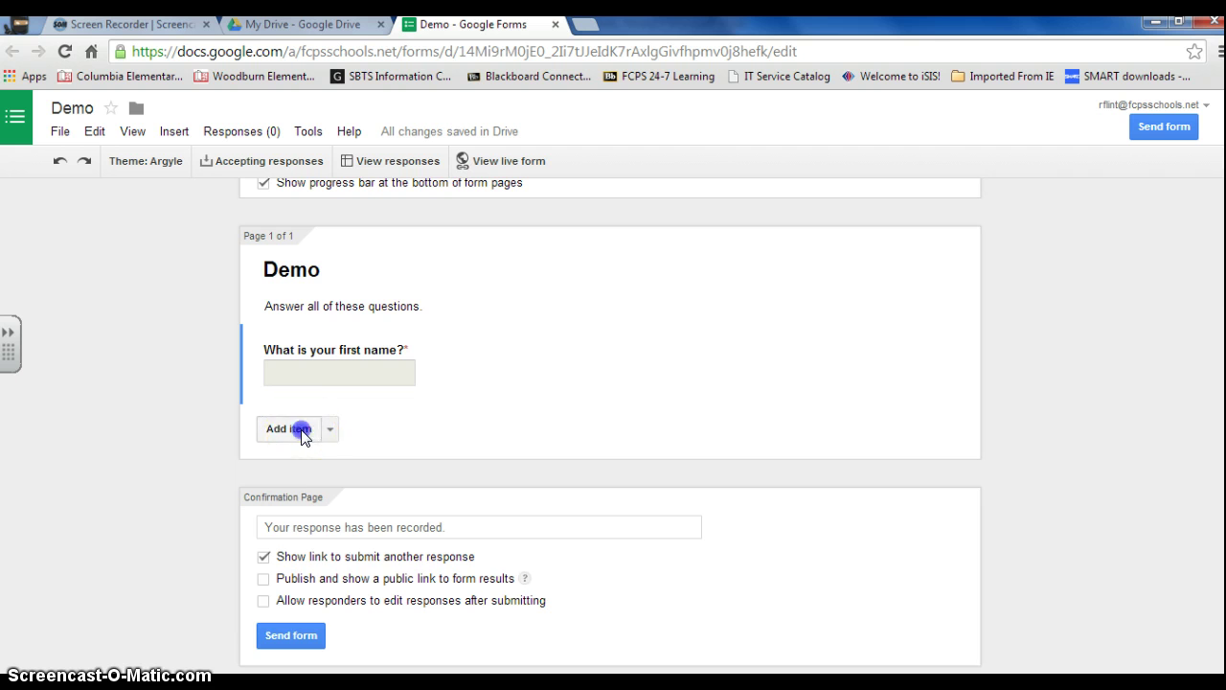
pyautogui.write('last name?')
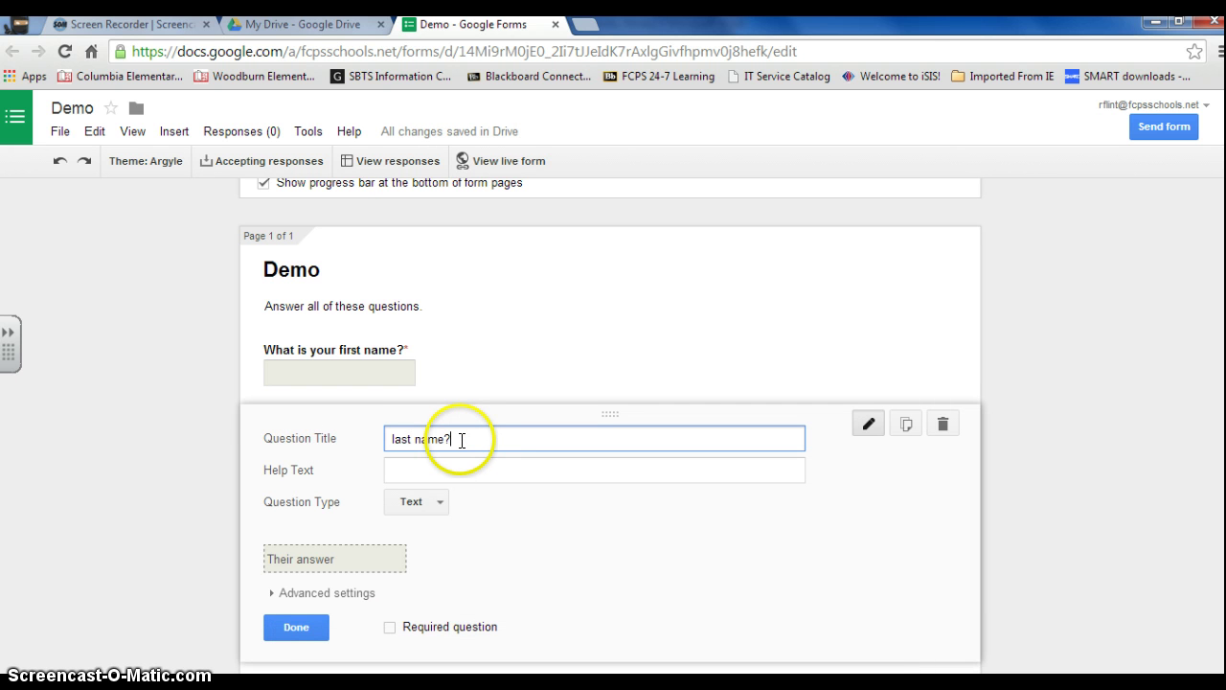
pyautogui.scroll(-1, 460, 460)
pyautogui.click(388, 536)
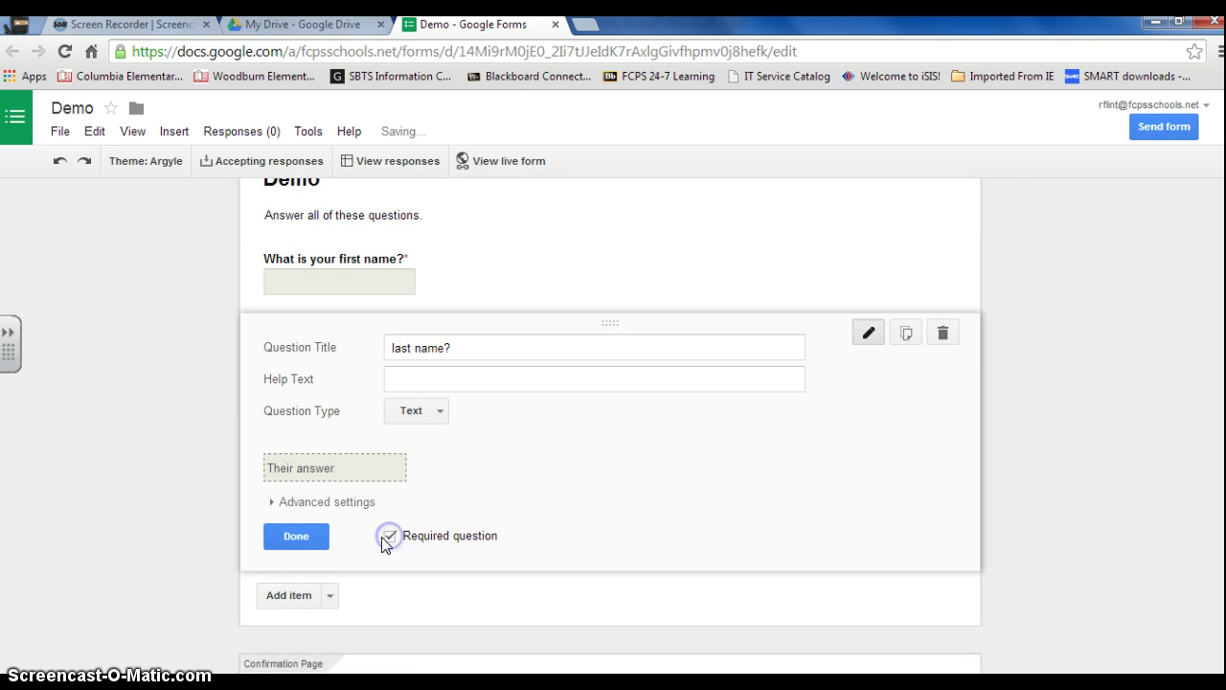
pyautogui.click(296, 537)
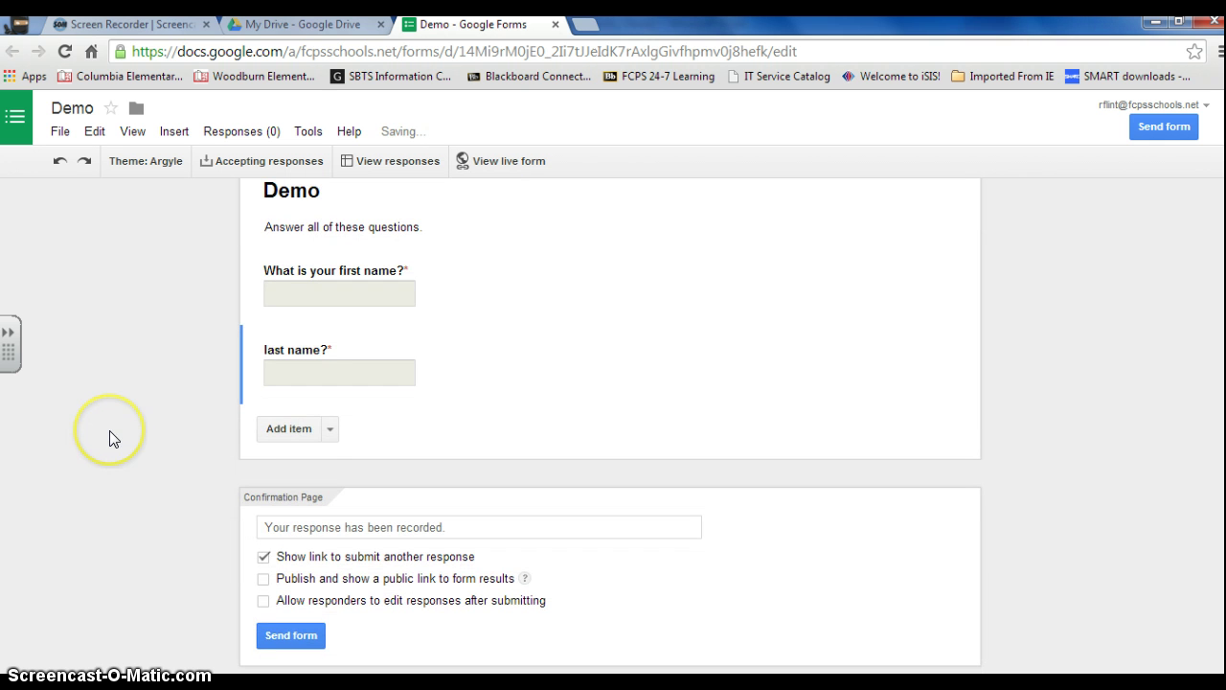
# Add a question titled "What did you do over Summer vacation?" with the help text "You may select more than one box"
pyautogui.click(297, 431)
pyautogui.click(448, 442)
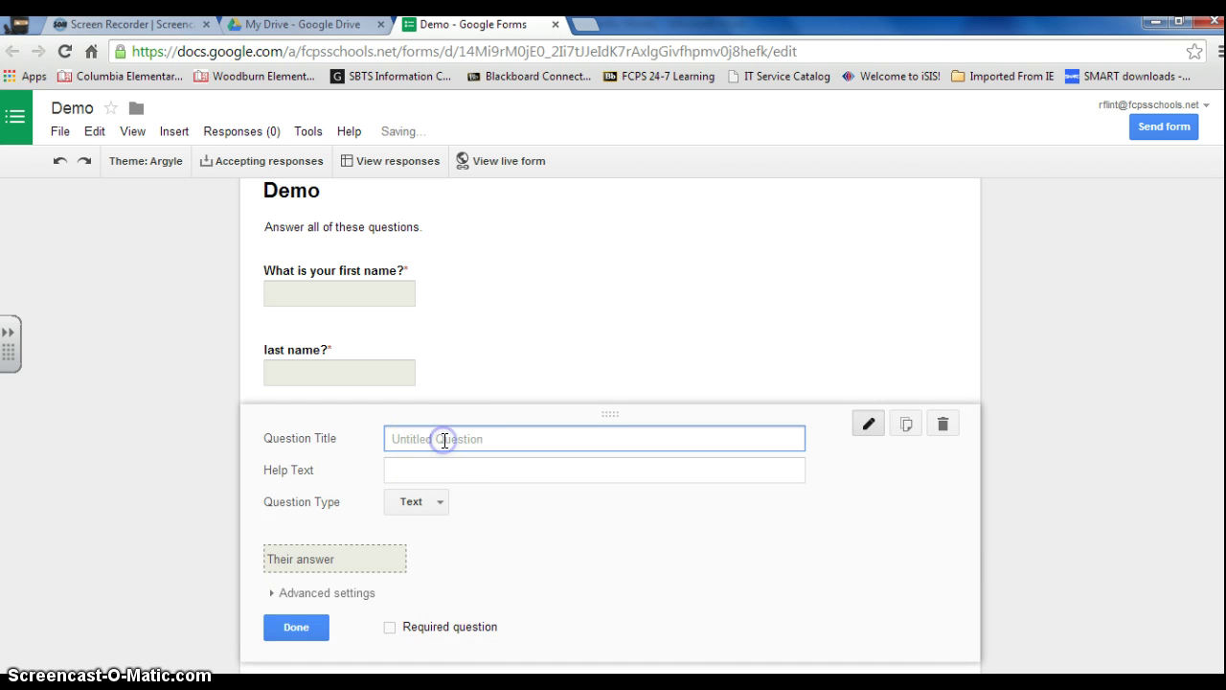
pyautogui.write('What did you do over Summer vacation?')
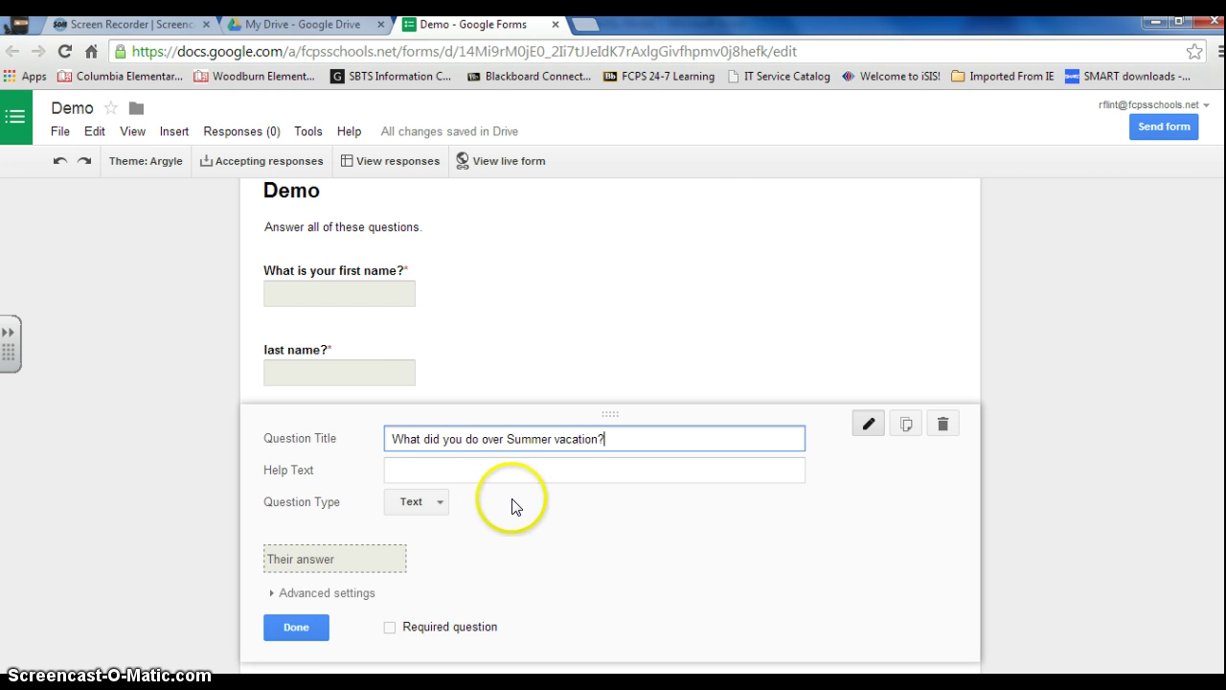
pyautogui.scroll(-1, 520, 493)
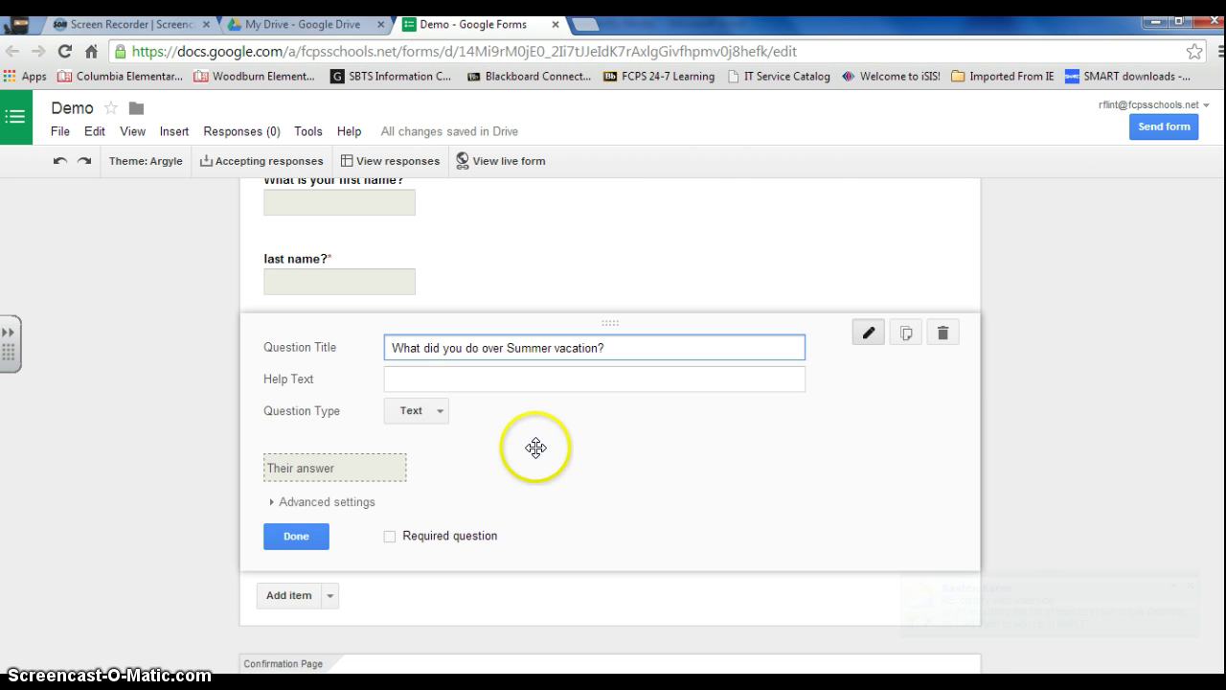
pyautogui.click(426, 377)
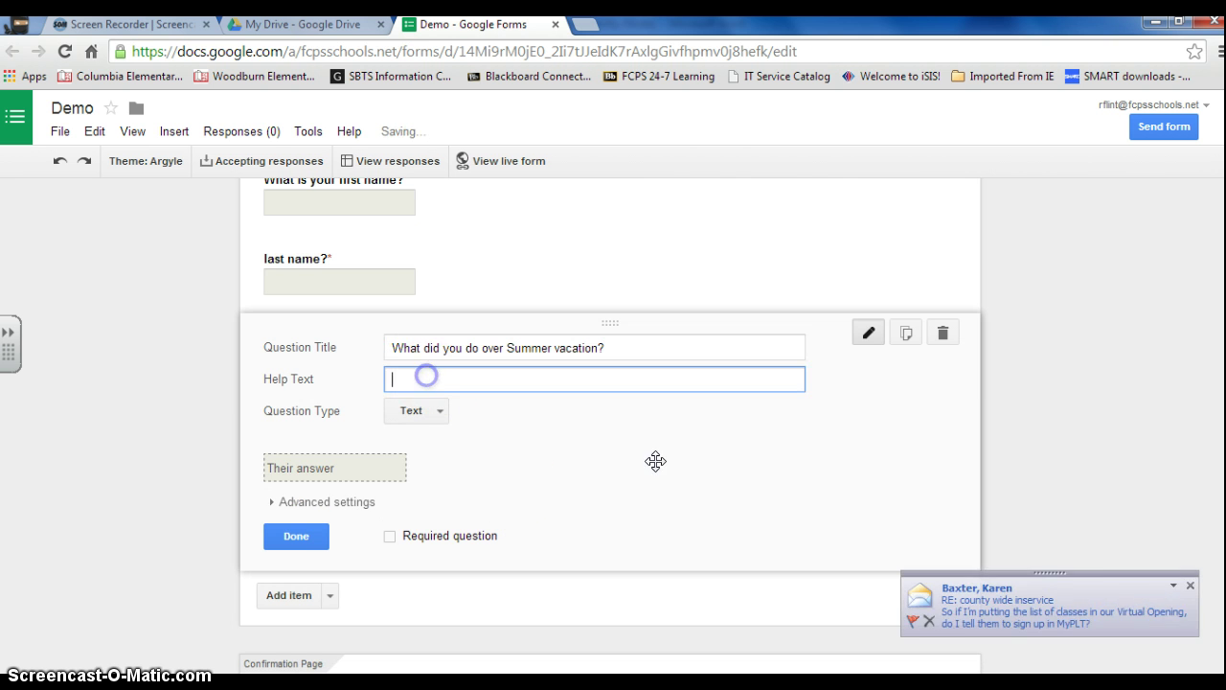
pyautogui.click(1189, 586)
pyautogui.click(506, 378)
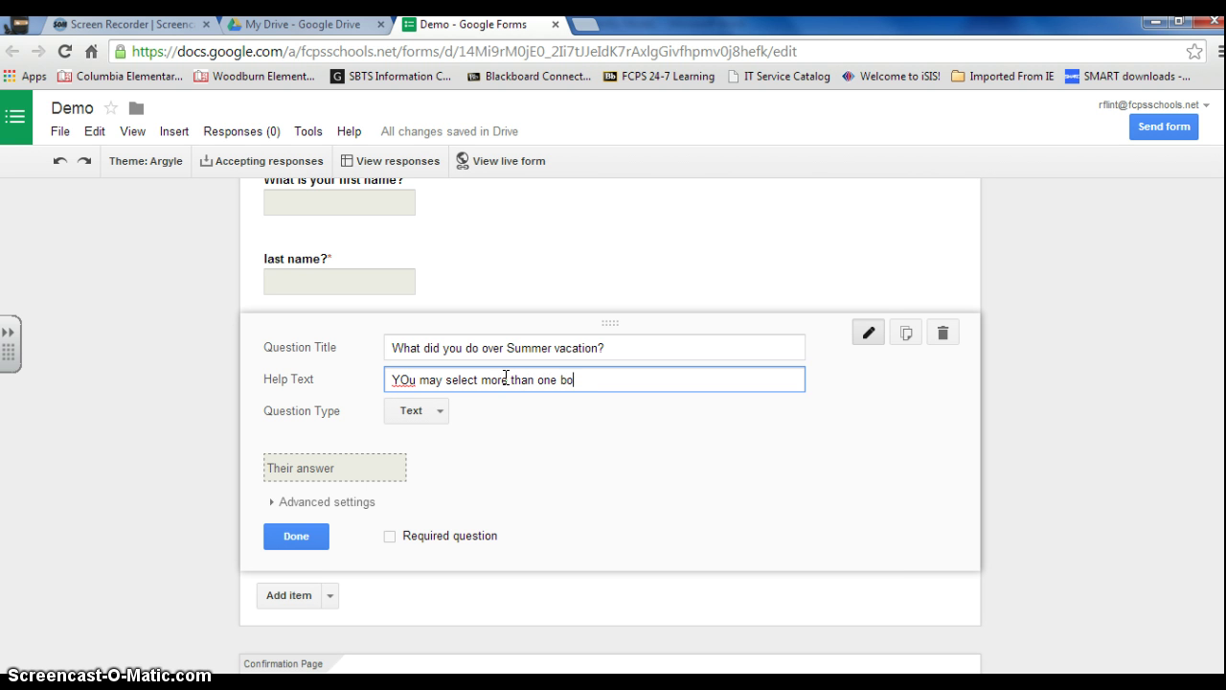
pyautogui.click(401, 377)
pyautogui.press('Delete')
pyautogui.write('o')
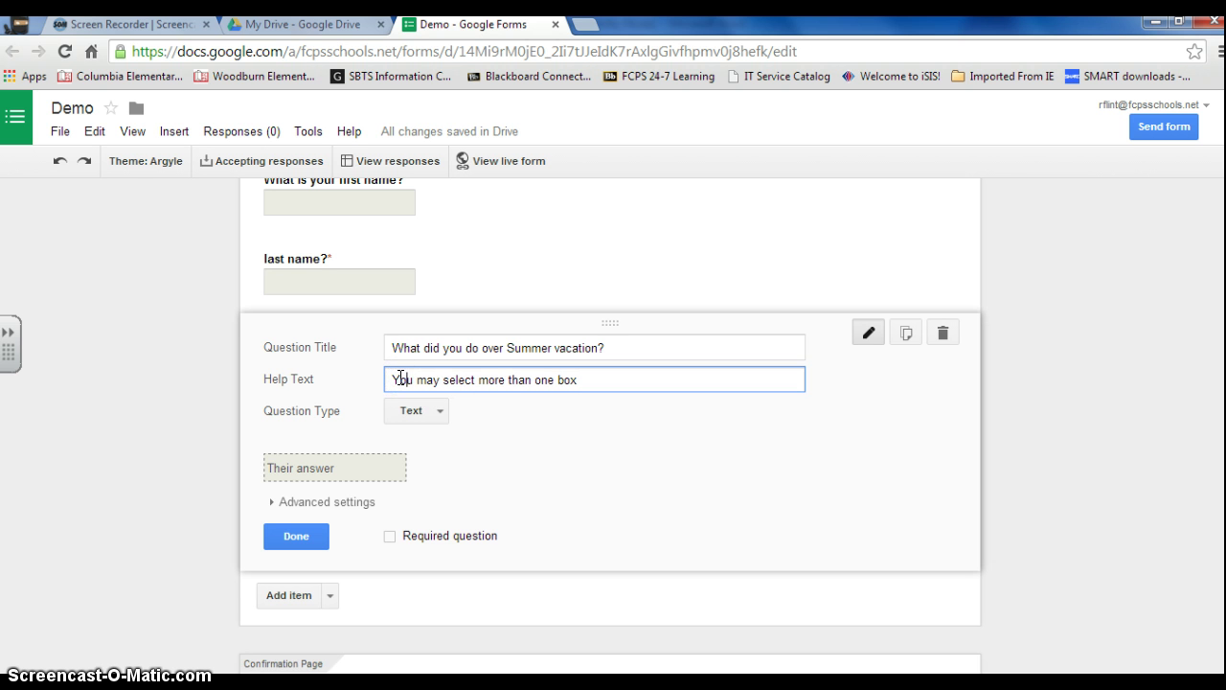
# Make the Summer vacation question a Checkboxes type with the options beach, camping, movies and none of these, and finish editing it
pyautogui.click(440, 419)
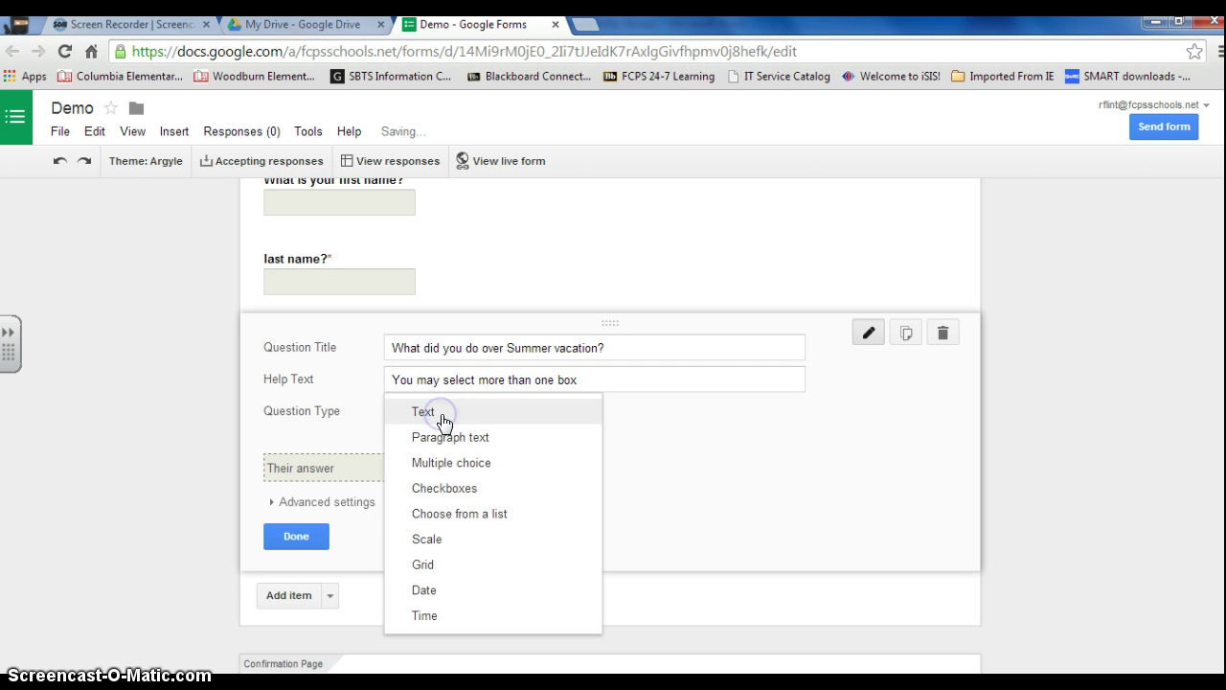
pyautogui.click(447, 493)
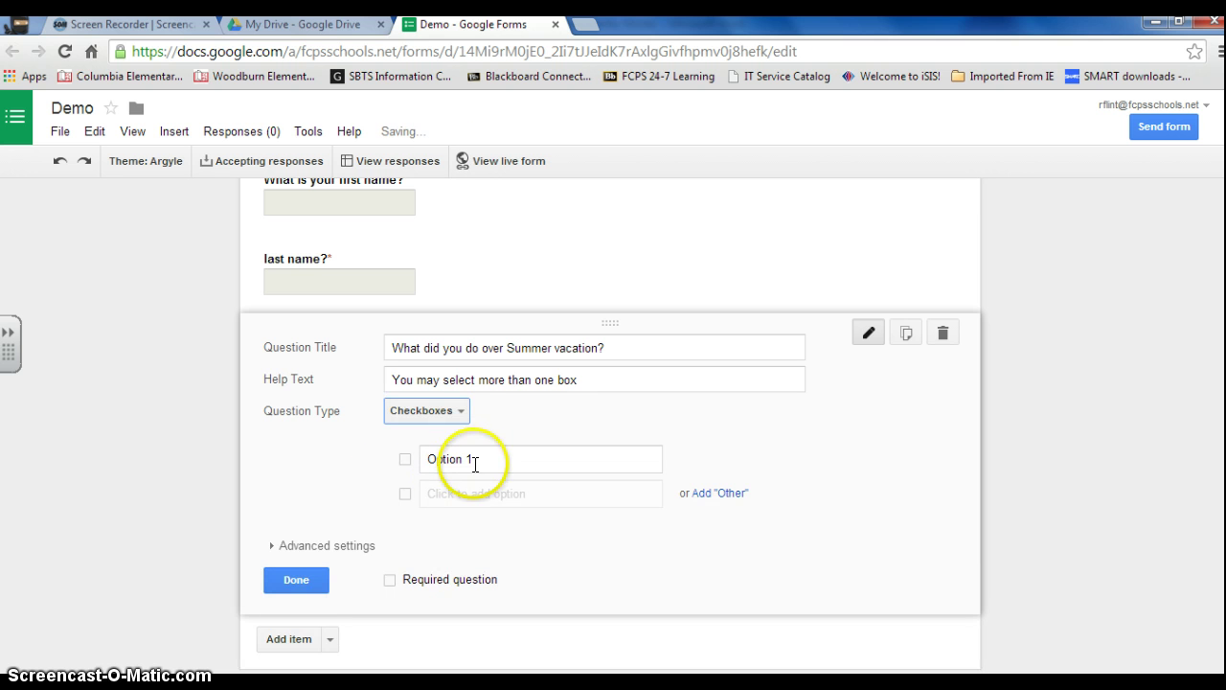
pyautogui.click(472, 460)
pyautogui.write('beach')
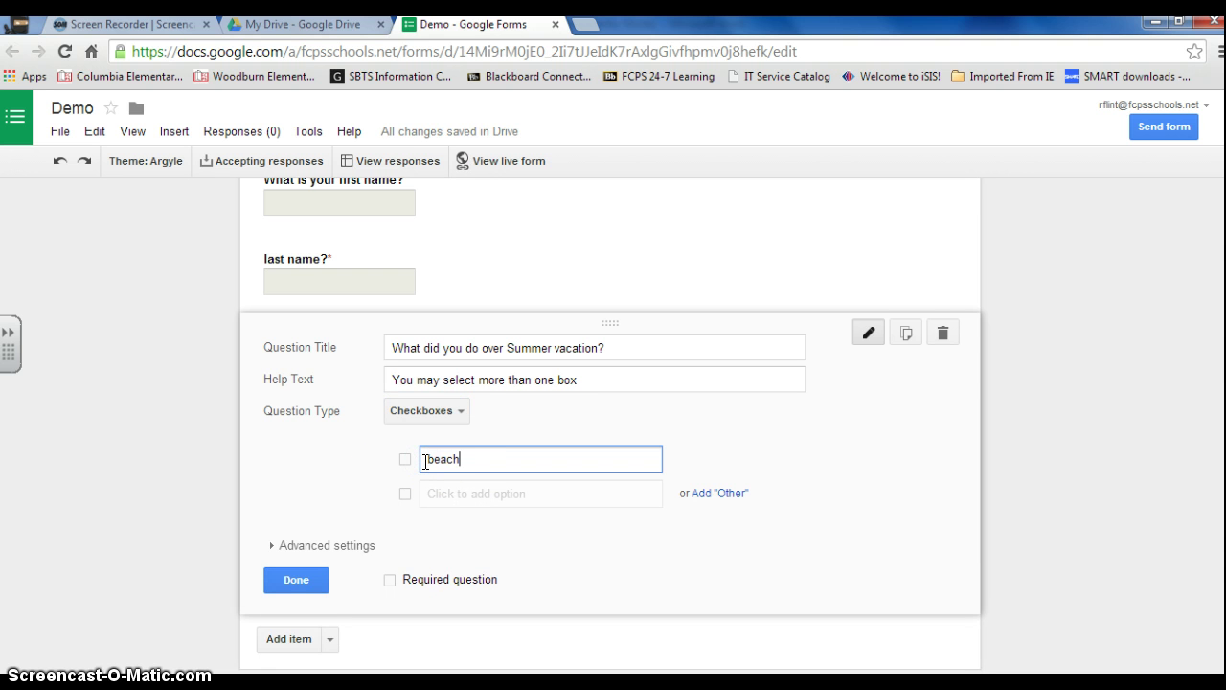
pyautogui.click(447, 493)
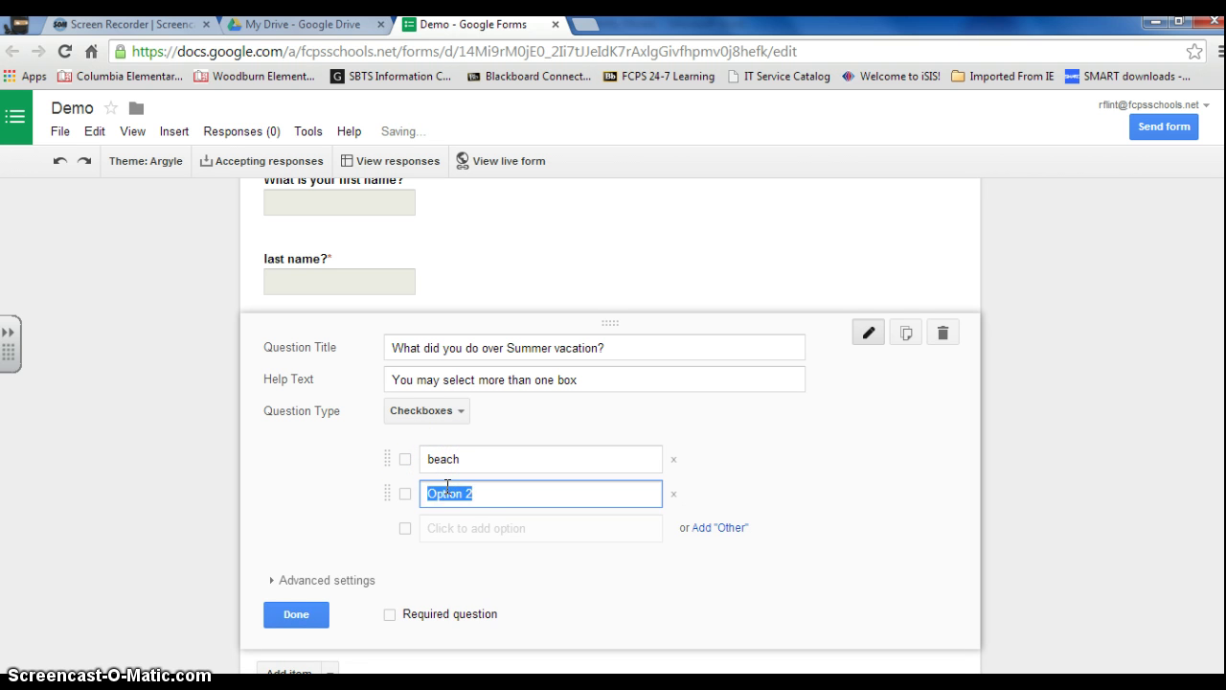
pyautogui.write('camping')
pyautogui.click(460, 525)
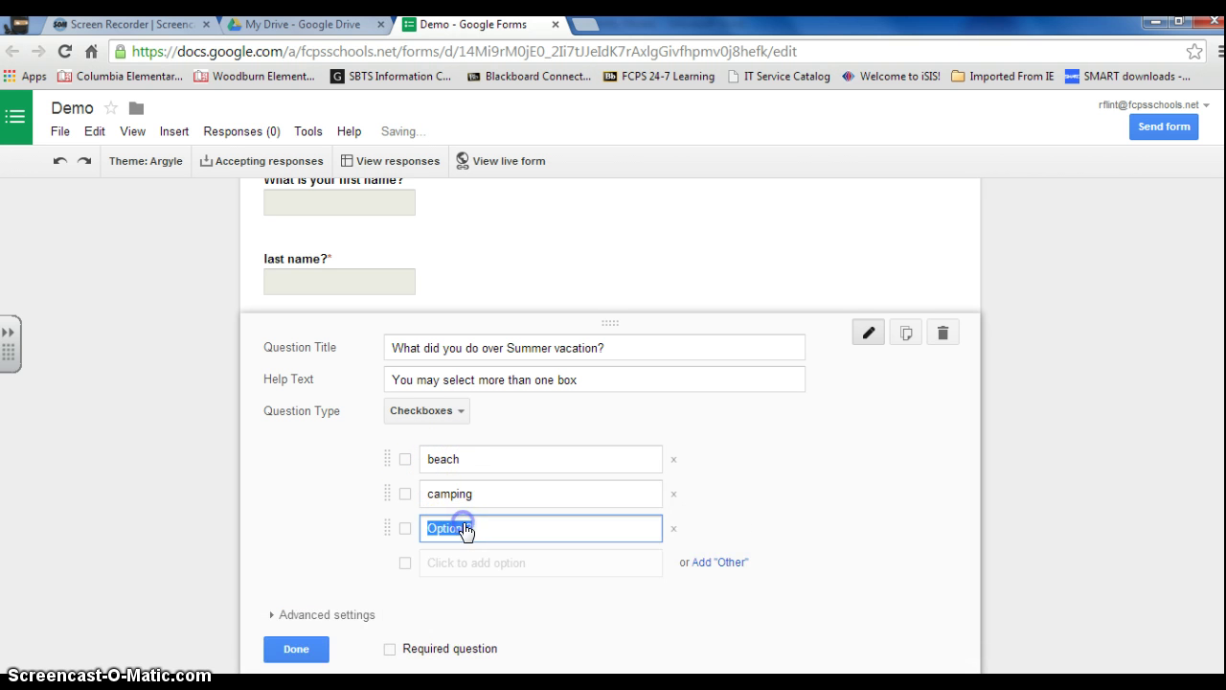
pyautogui.write('movies')
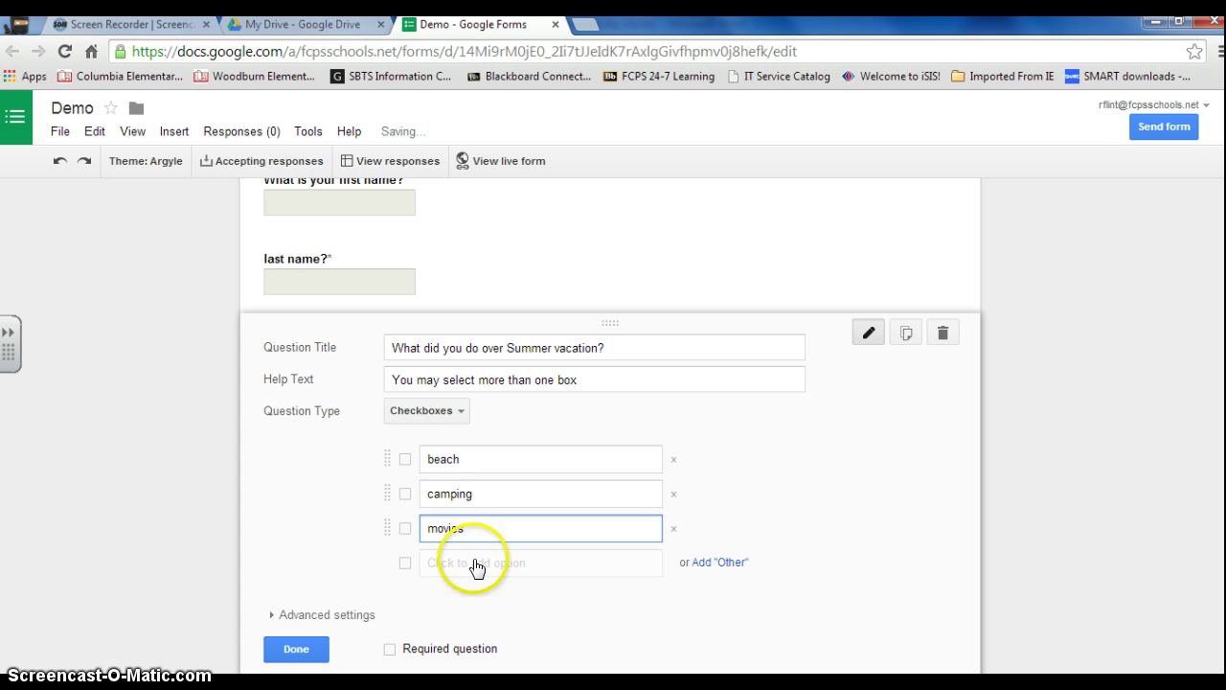
pyautogui.click(470, 563)
pyautogui.write('none of these')
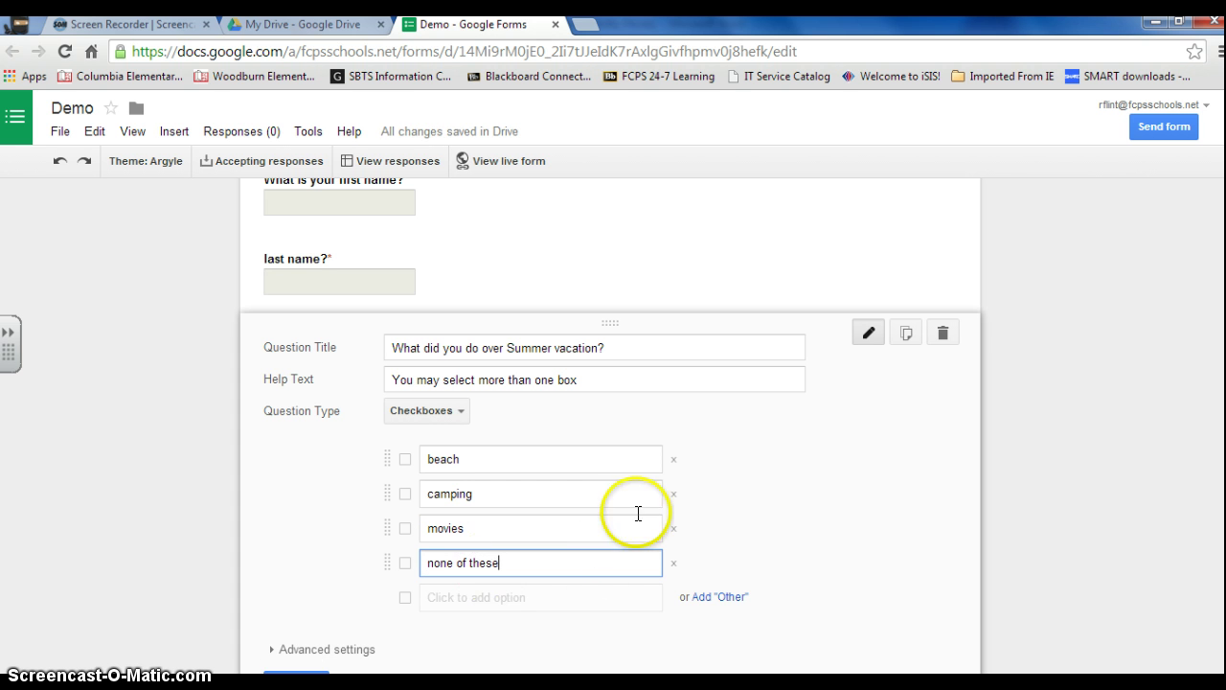
pyautogui.scroll(-1, 785, 479)
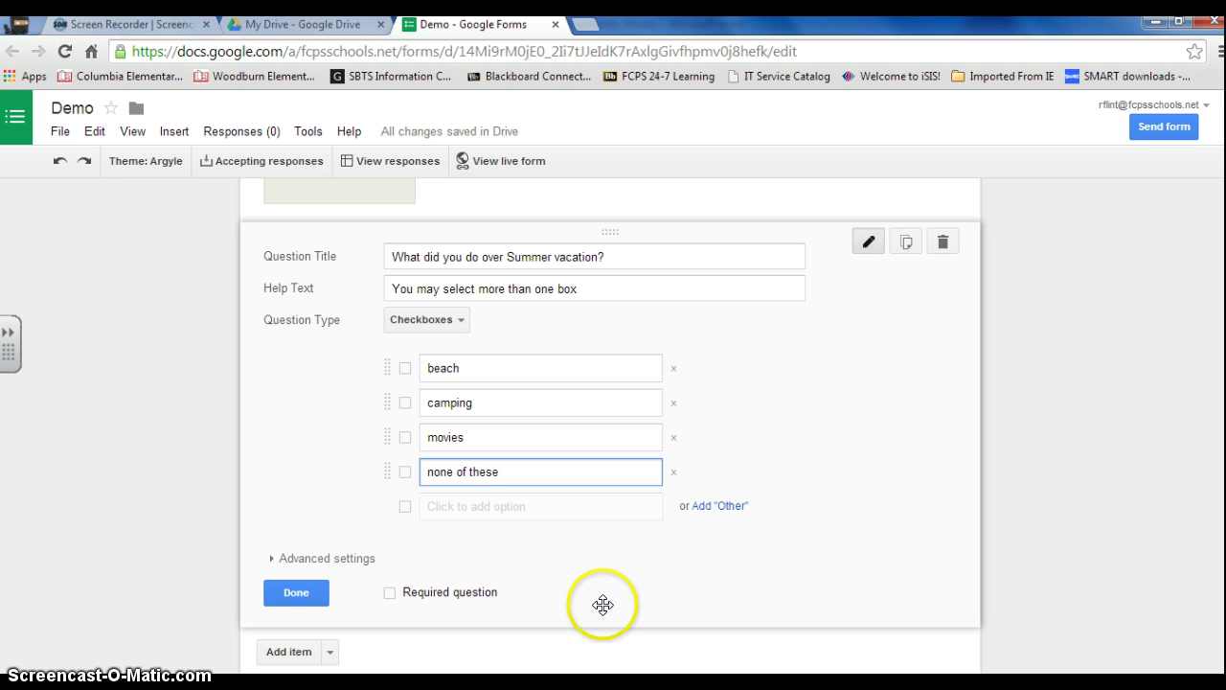
pyautogui.click(299, 593)
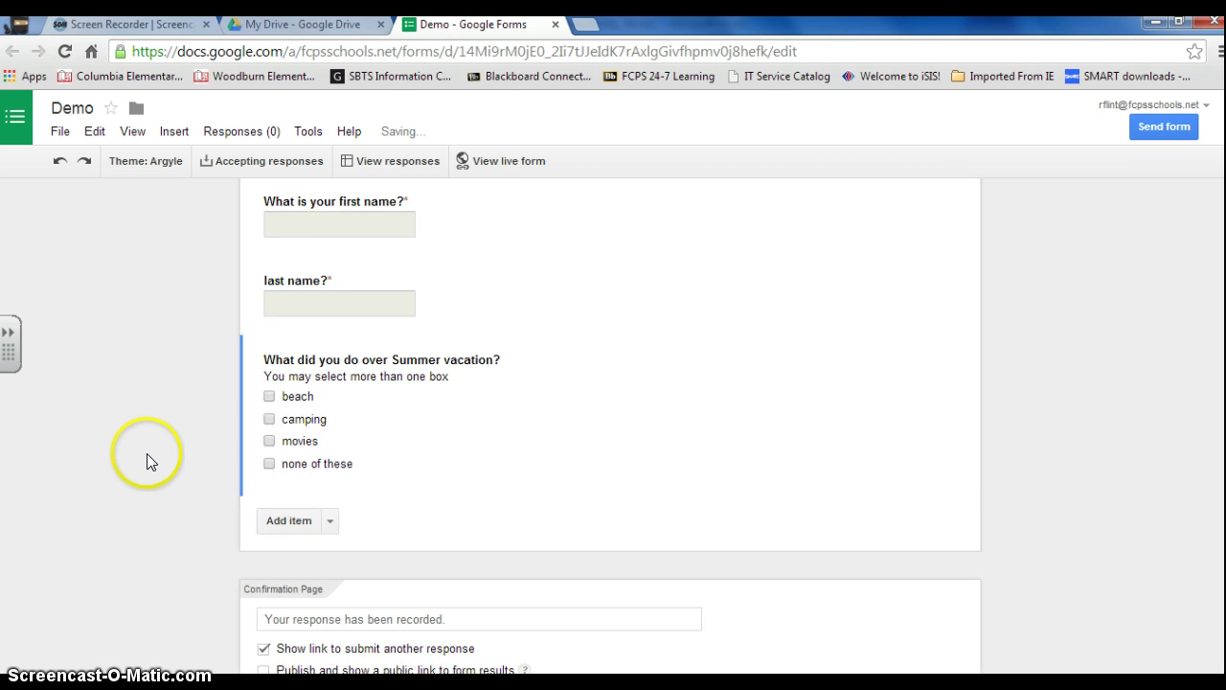
# Reopen the "What is your first name?" question for editing and close it with the same title
pyautogui.scroll(1, 146, 454)
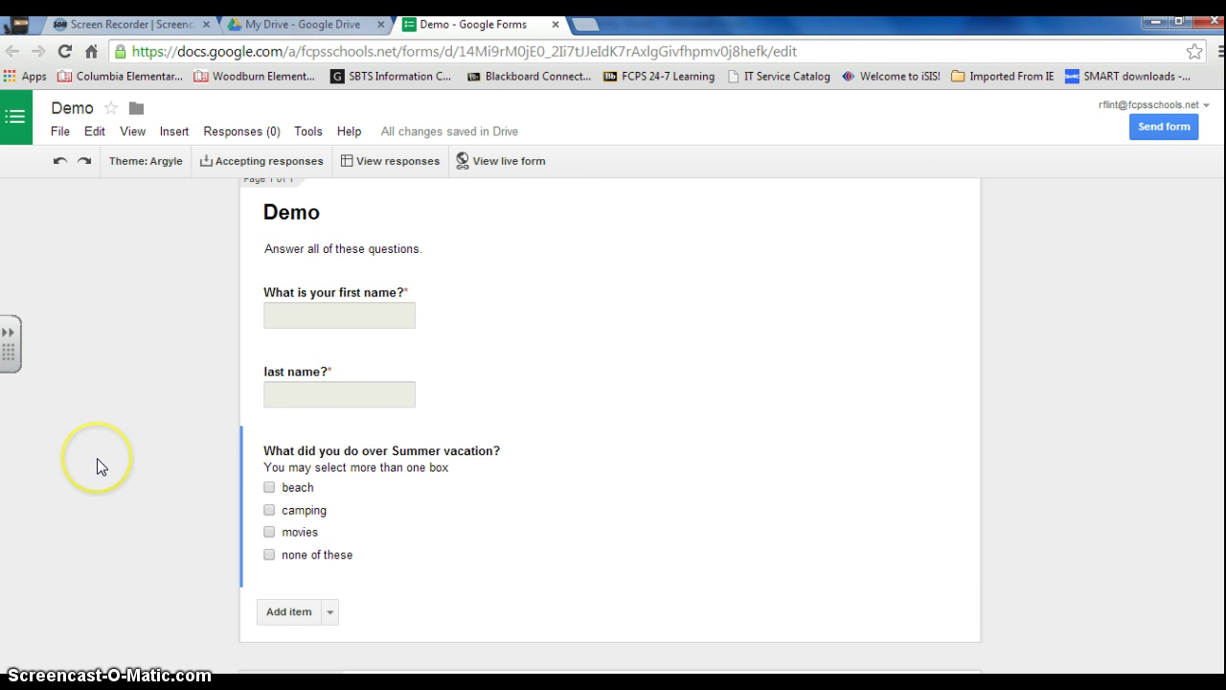
pyautogui.moveTo(488, 306)
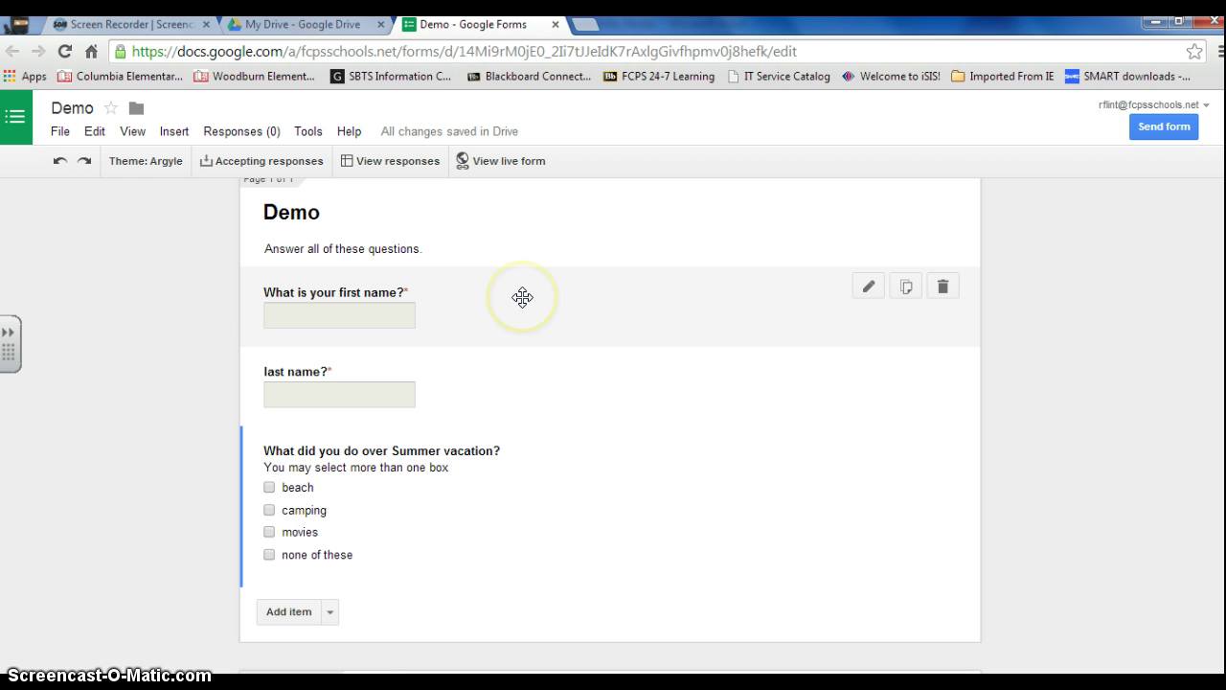
pyautogui.click(522, 297)
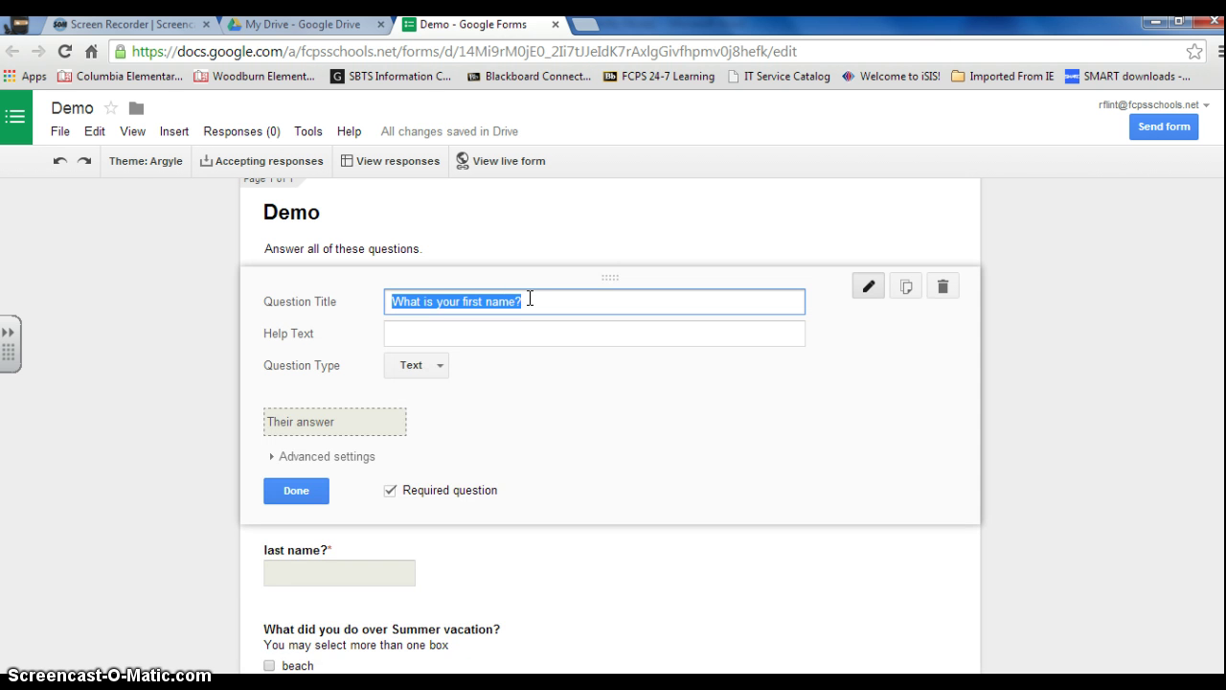
pyautogui.click(530, 299)
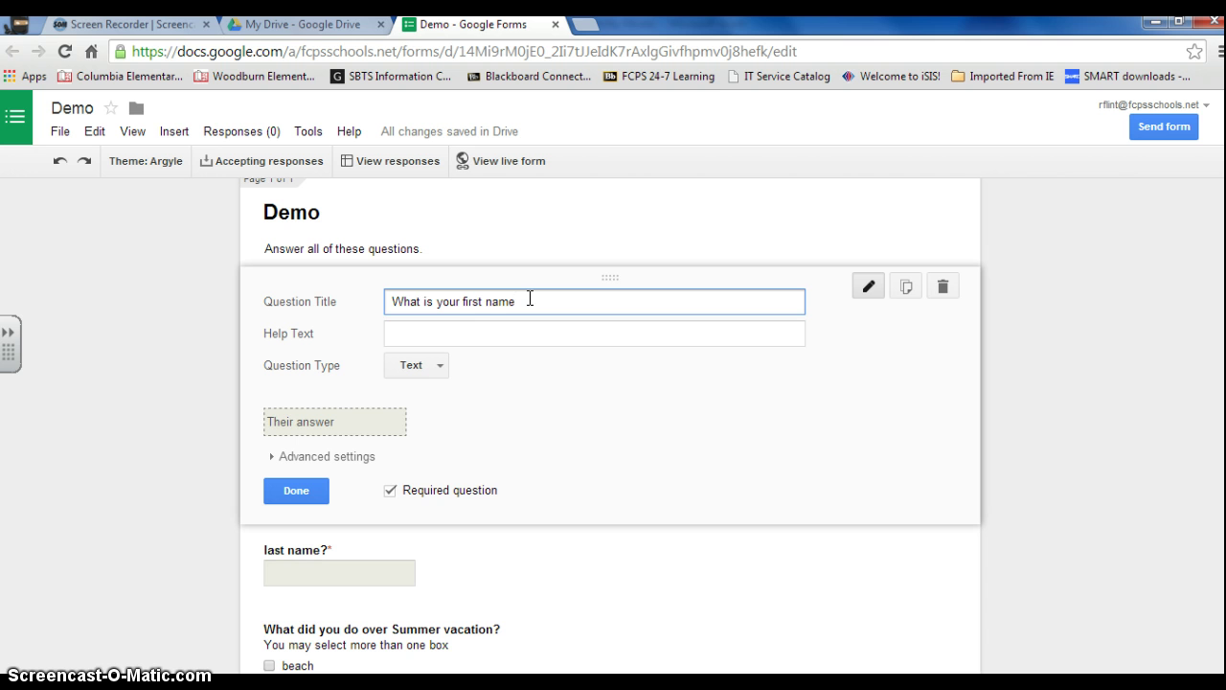
pyautogui.click(296, 490)
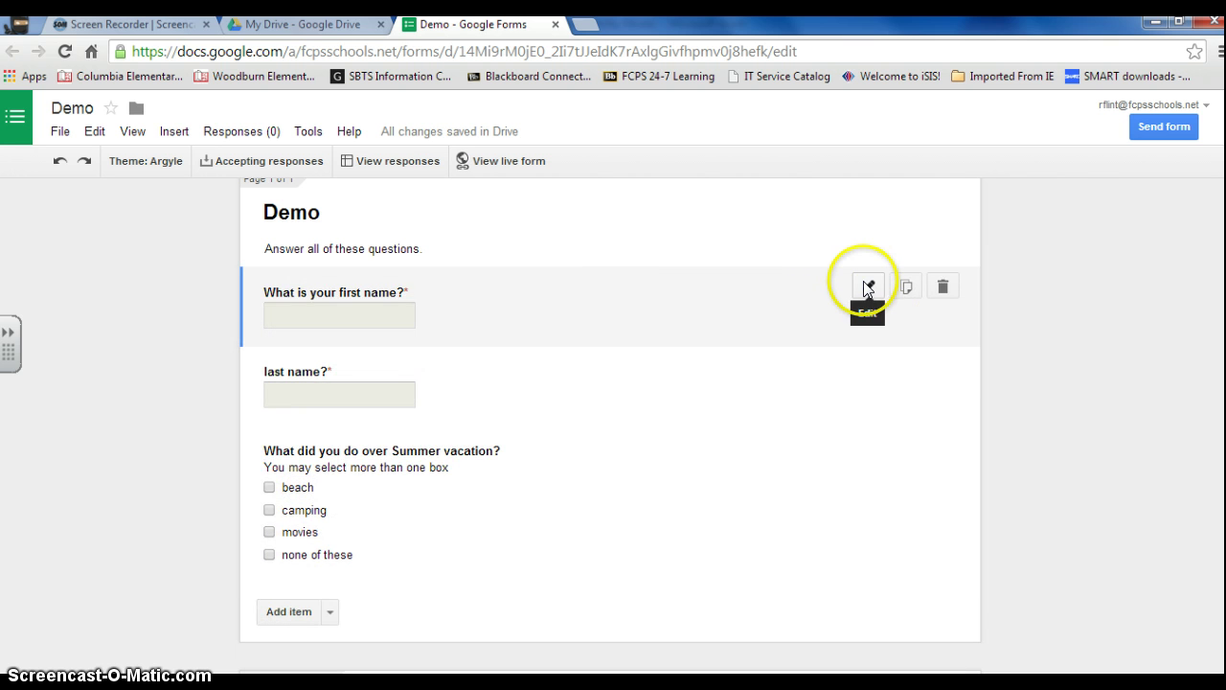
pyautogui.click(867, 286)
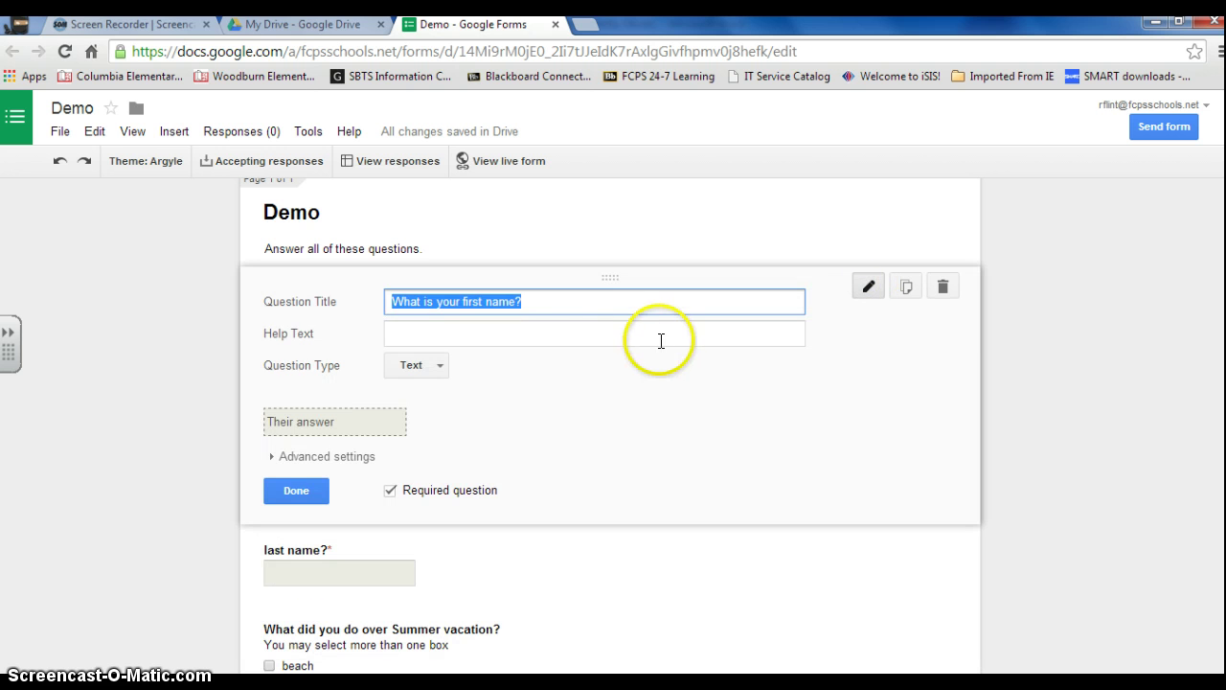
pyautogui.click(317, 496)
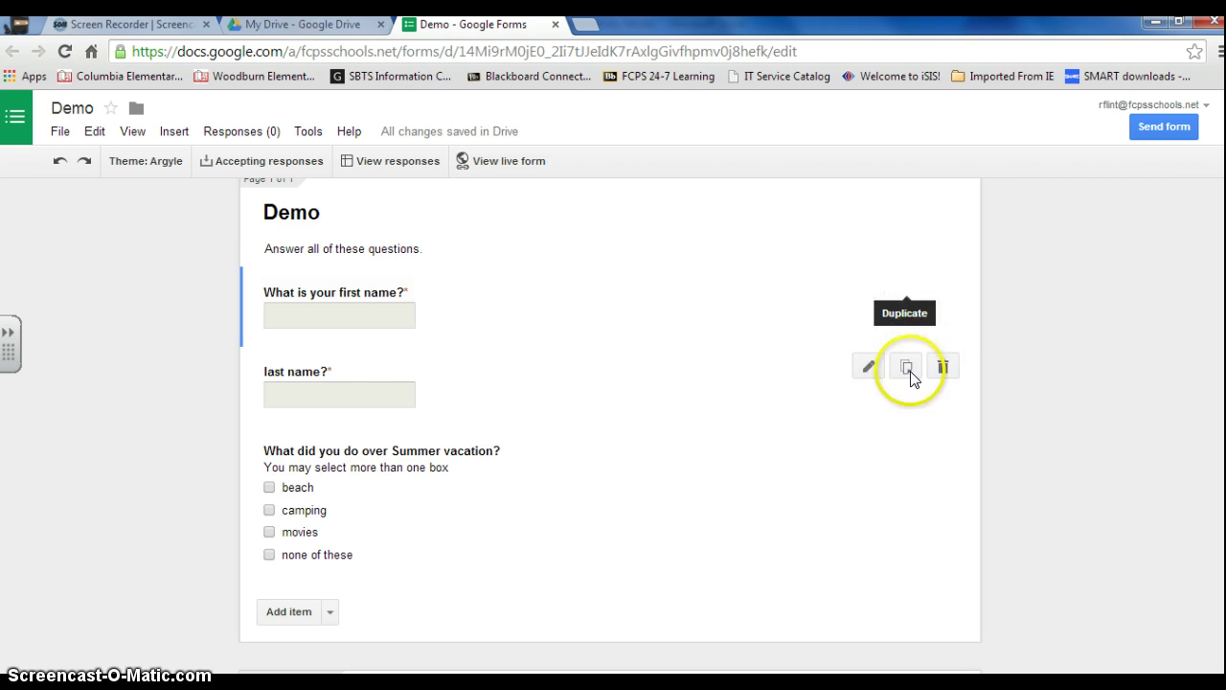
# Duplicate the Summer vacation checkbox question and delete the copy
pyautogui.click(906, 446)
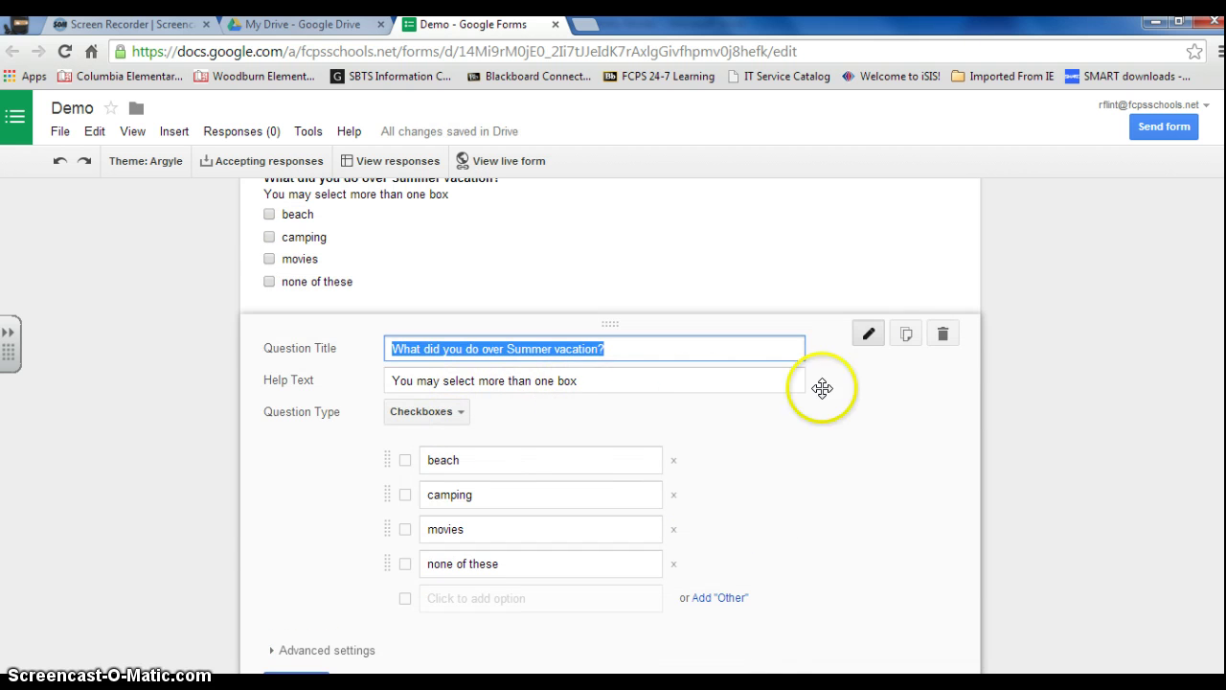
pyautogui.click(942, 335)
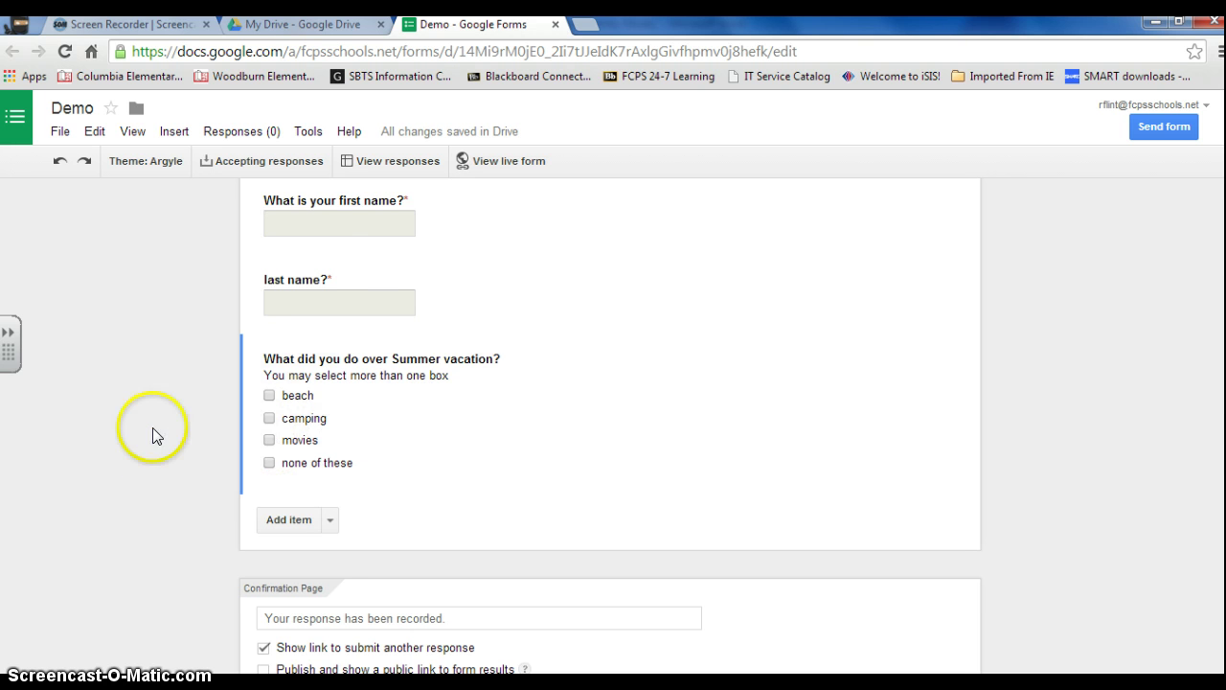
pyautogui.scroll(1, 107, 486)
pyautogui.moveTo(555, 501)
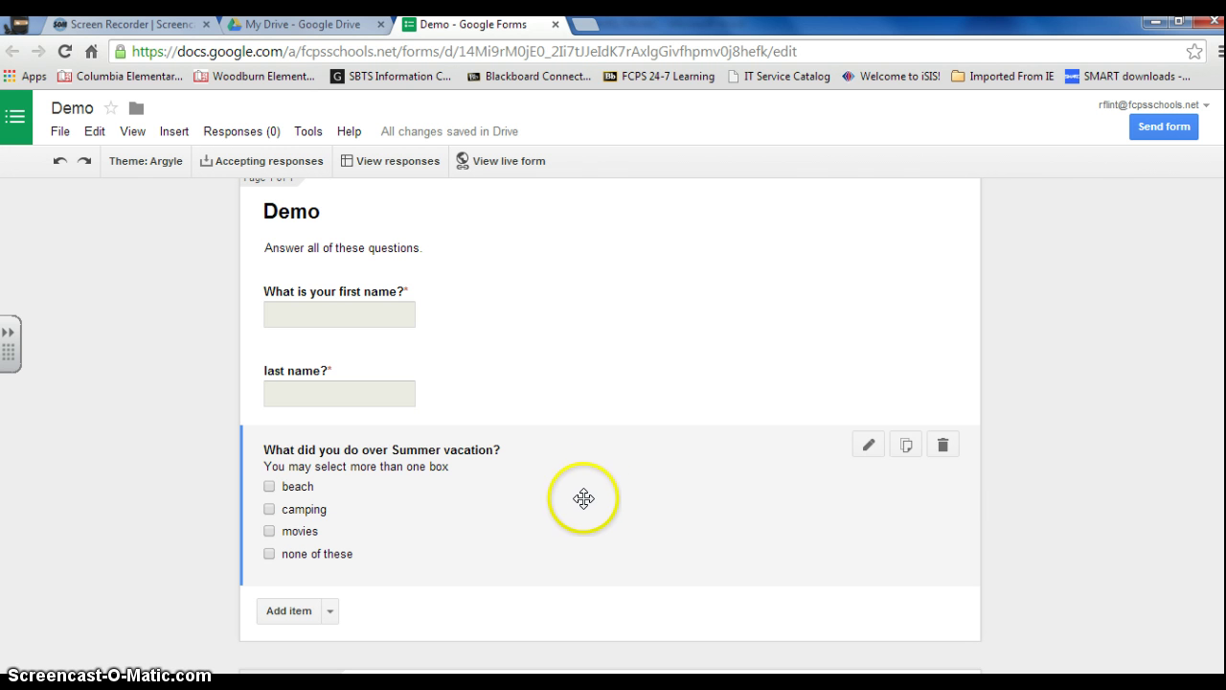
# Keep the Summer vacation question in last place and open the live version of the Demo form
pyautogui.moveTo(584, 499); pyautogui.dragTo(555, 511)
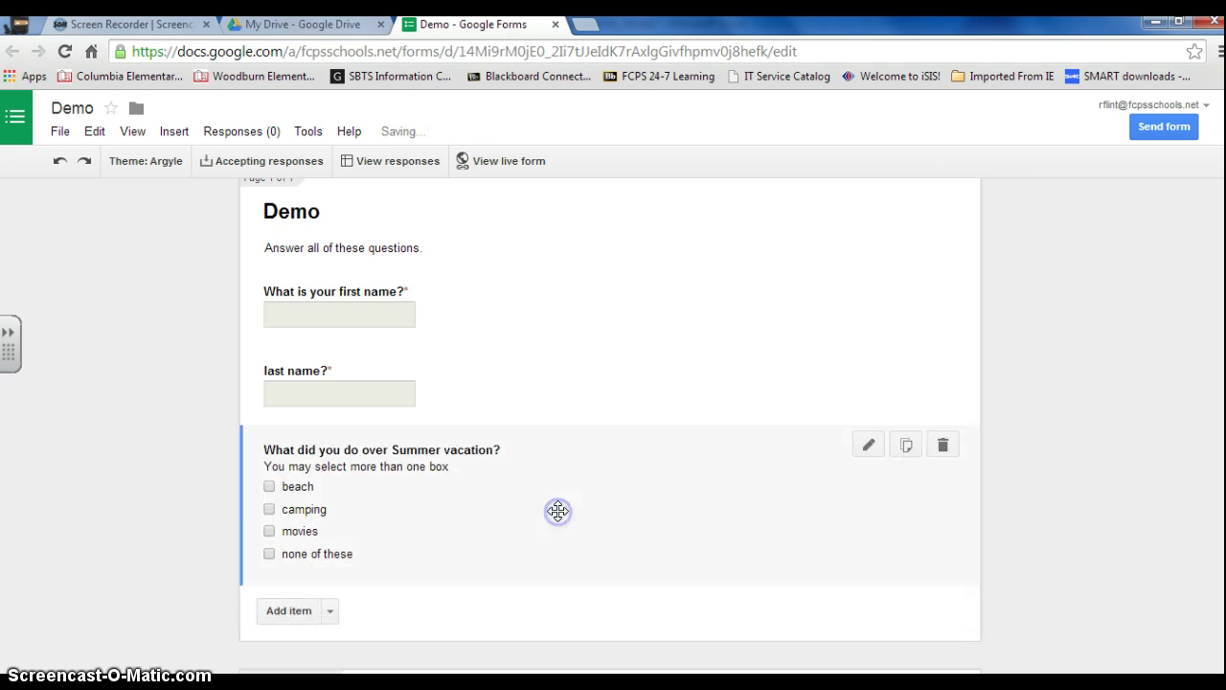
pyautogui.scroll(3, 117, 448)
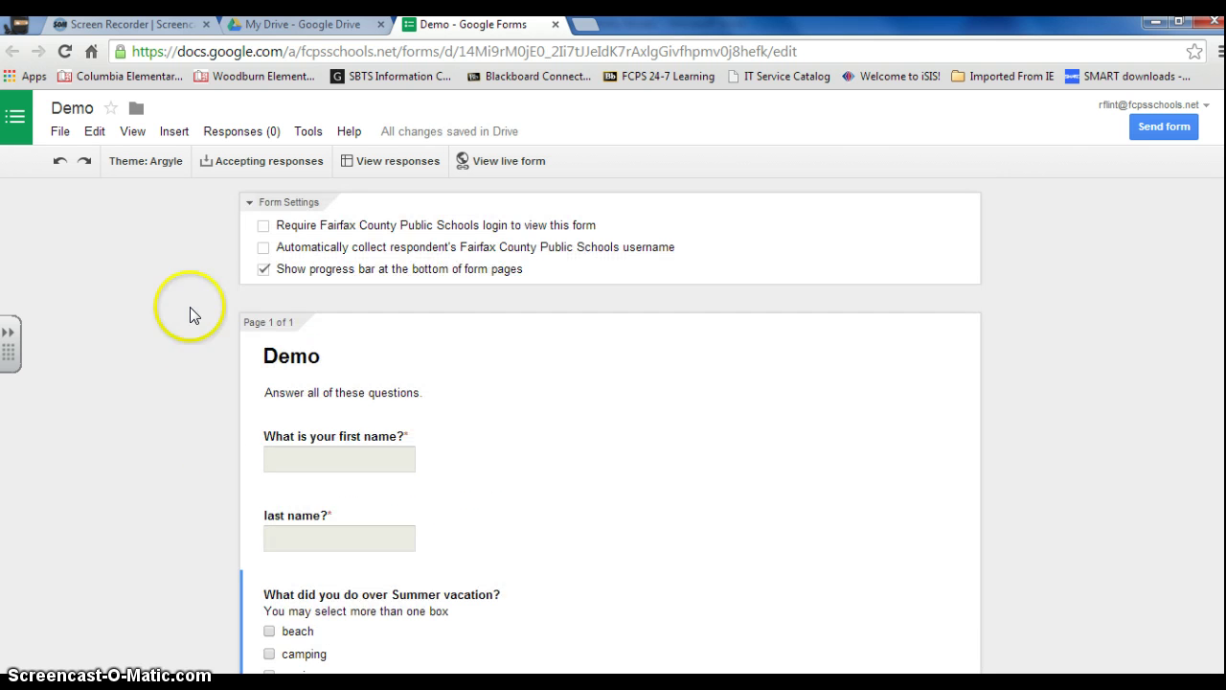
pyautogui.click(501, 161)
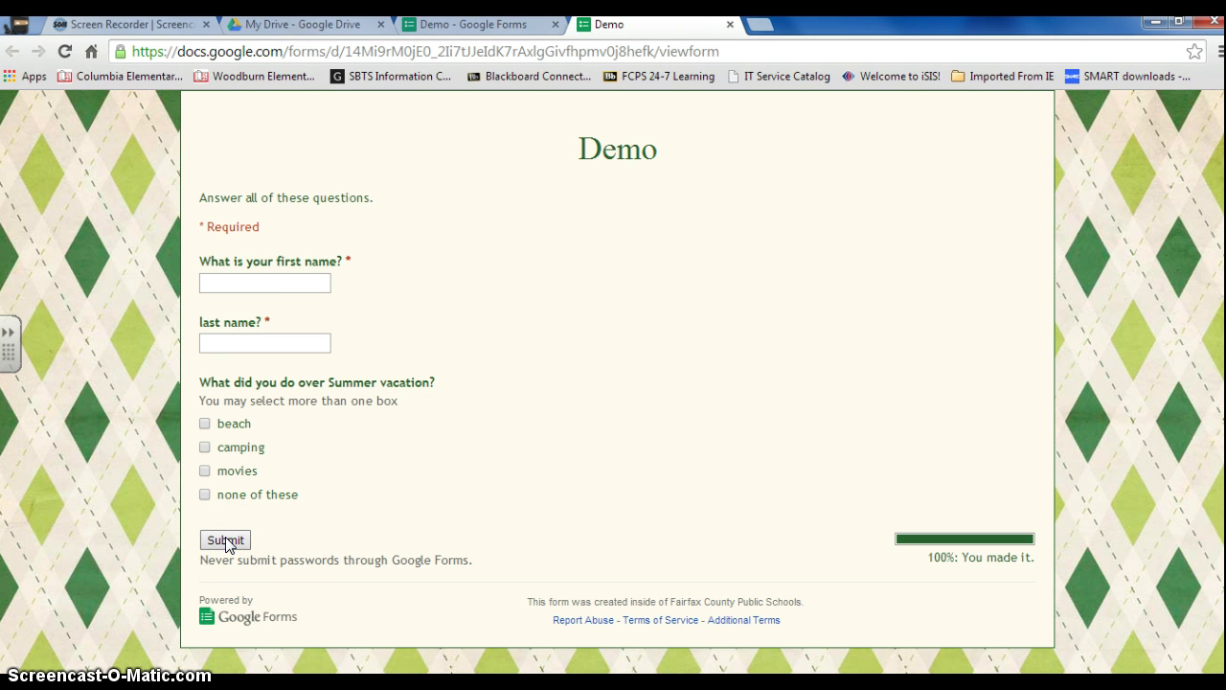
# Fill in the respondent's first and last name, select beach and camping for Summer vacation, and submit the response
pyautogui.click(242, 283)
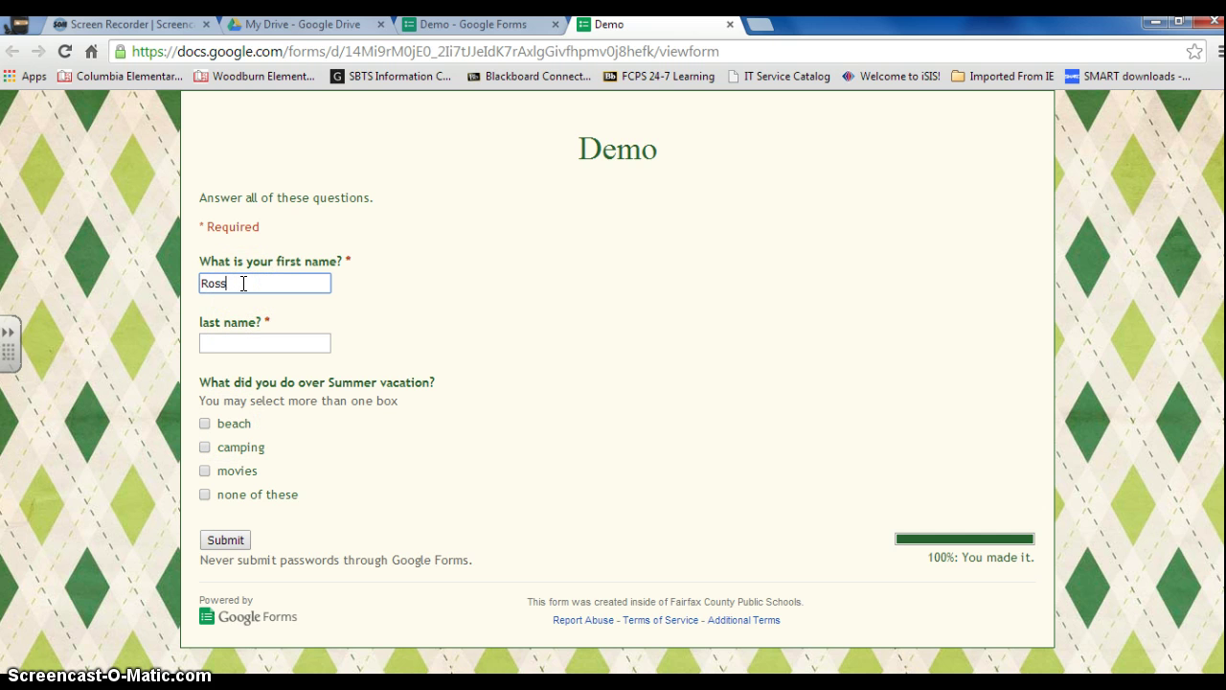
pyautogui.click(246, 342)
pyautogui.write('Flint')
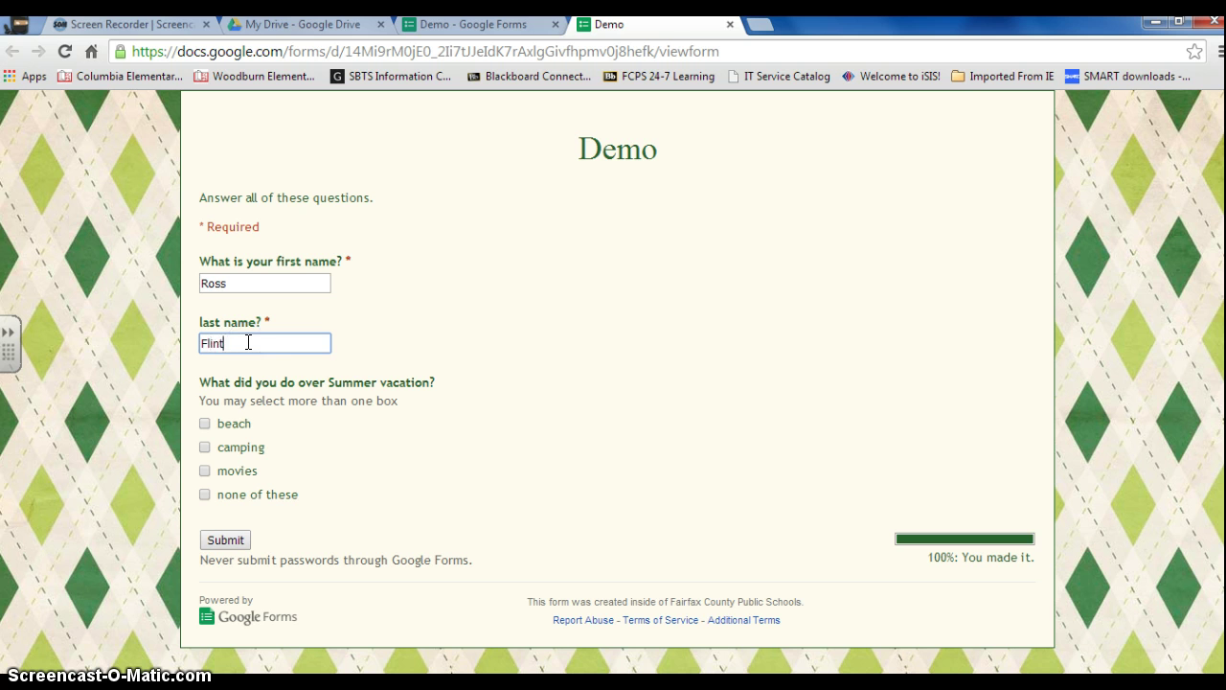
pyautogui.click(204, 423)
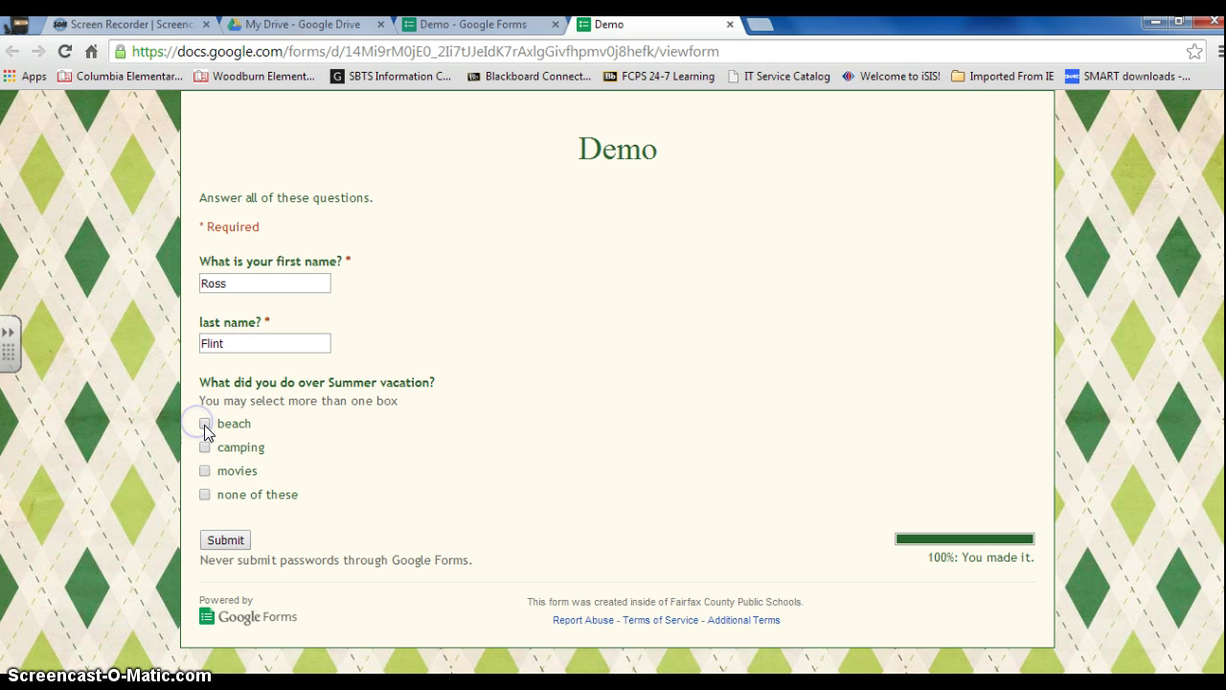
pyautogui.click(204, 447)
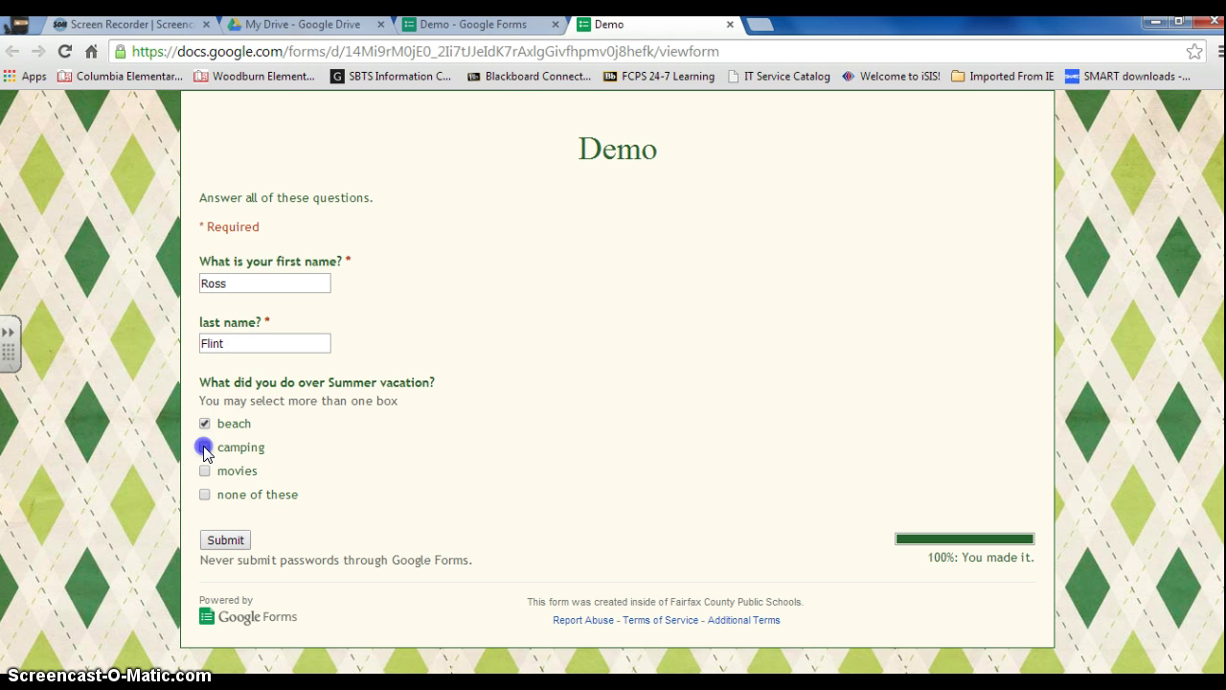
pyautogui.click(225, 541)
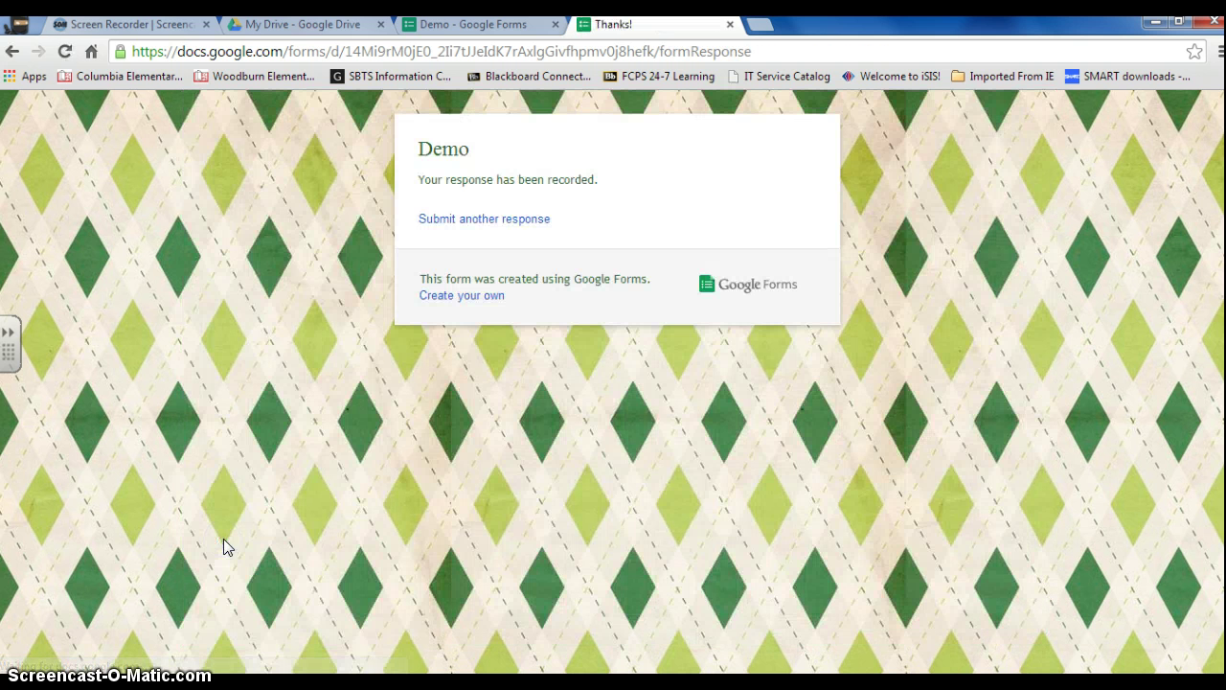
# Submit another response with a second respondent's first name and last initial, selecting beach and movies for Summer vacation
pyautogui.click(503, 221)
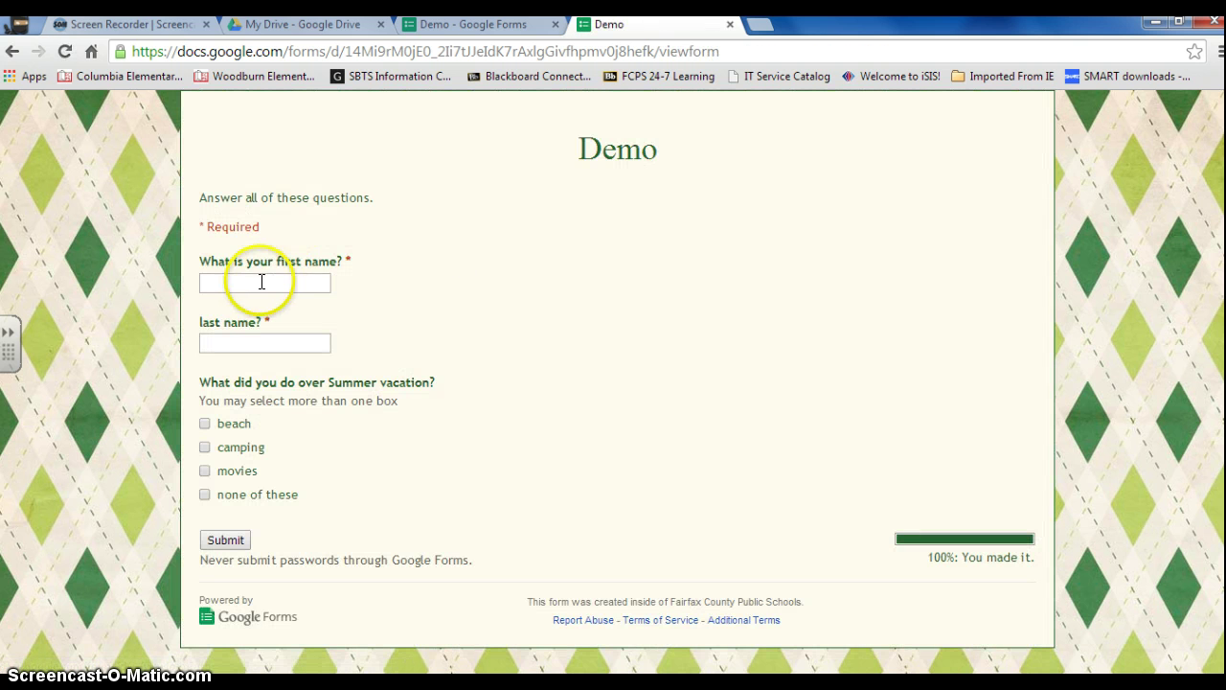
pyautogui.click(261, 280)
pyautogui.write('mark')
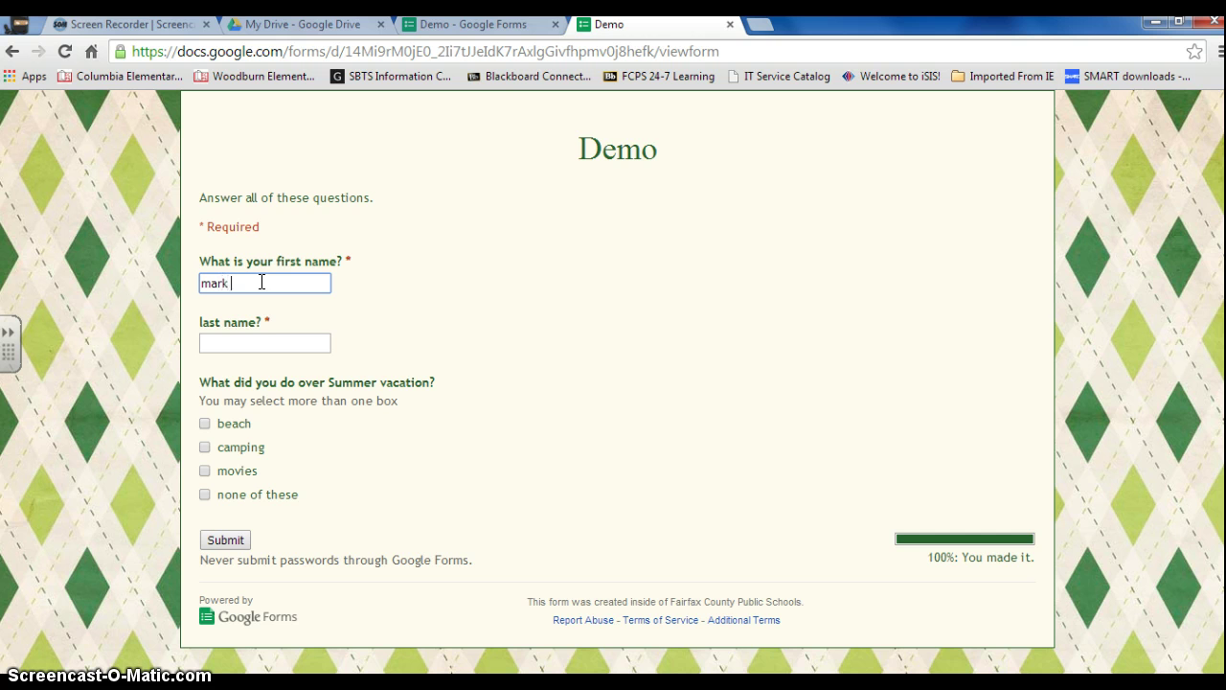
pyautogui.click(262, 342)
pyautogui.write('D')
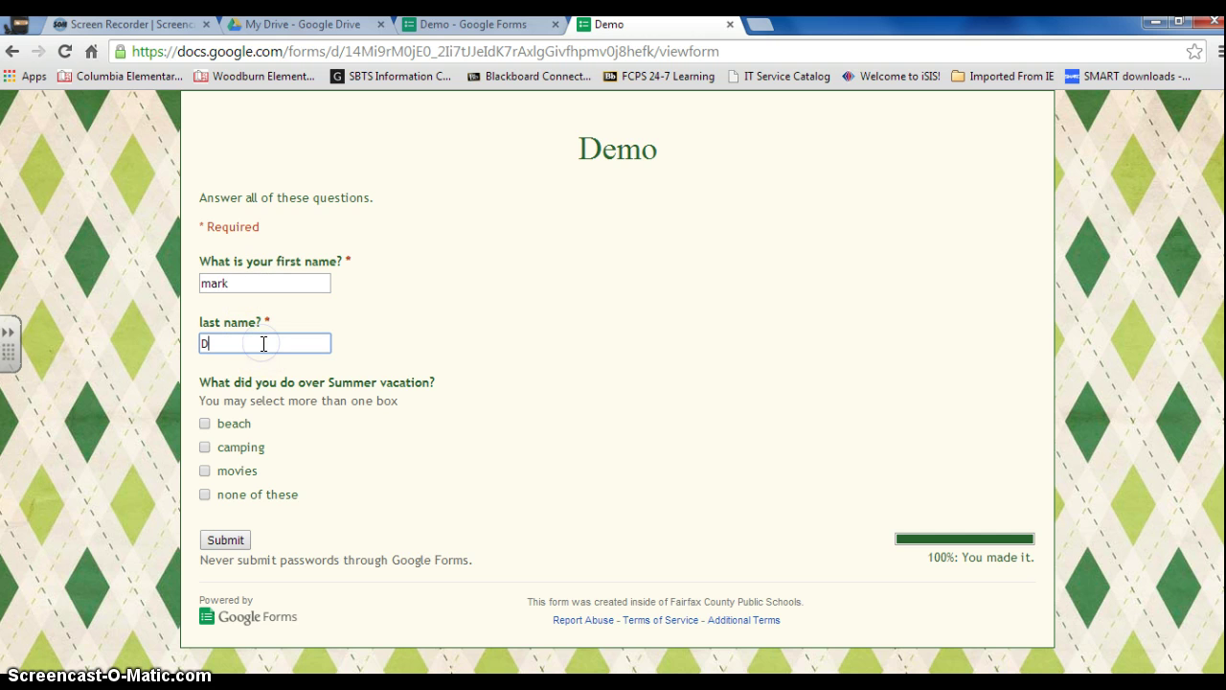
pyautogui.click(205, 423)
pyautogui.click(204, 471)
pyautogui.click(227, 540)
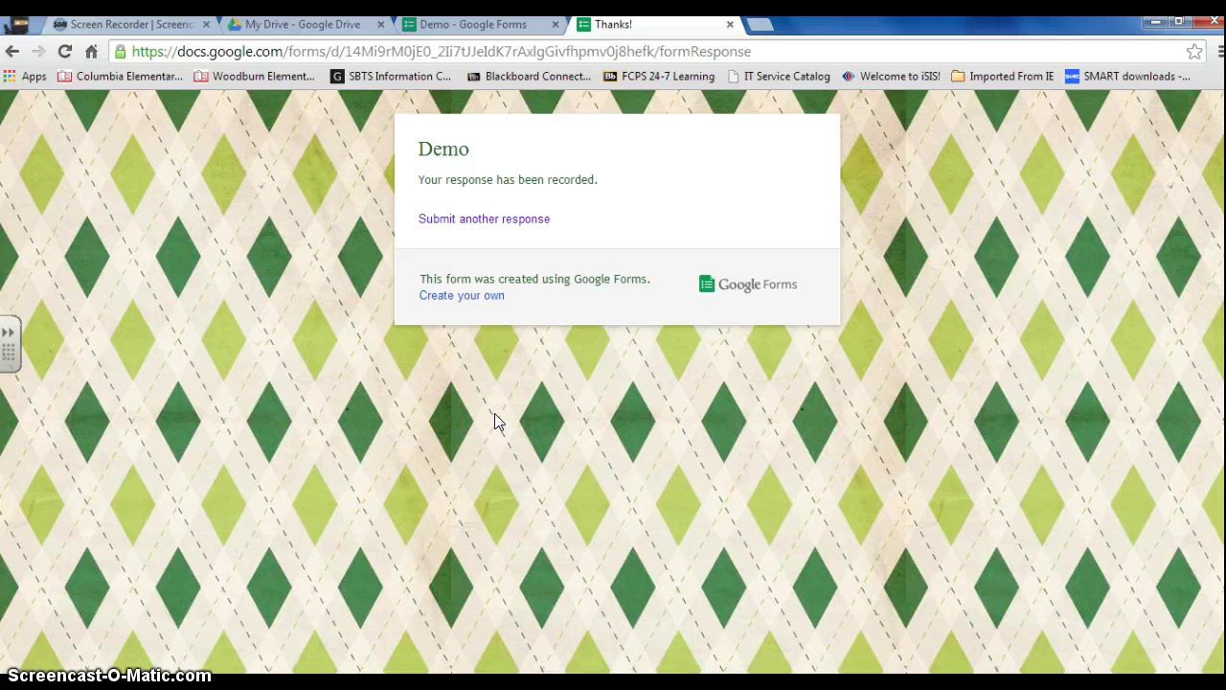
pyautogui.click(488, 339)
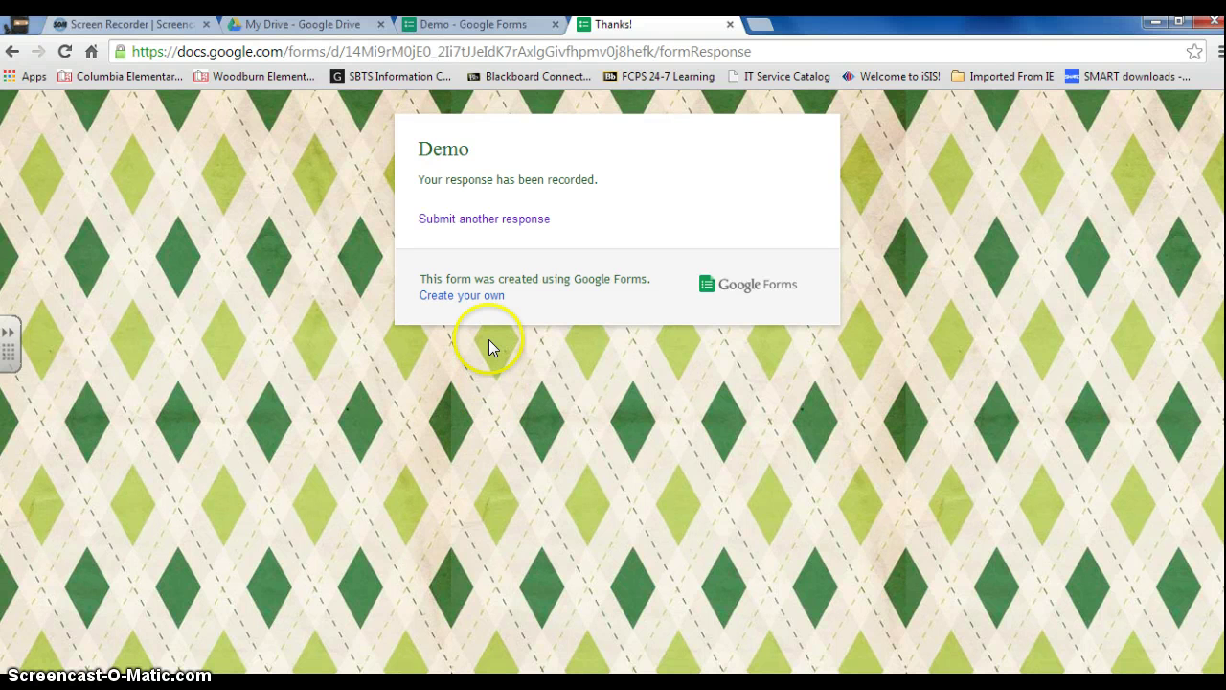